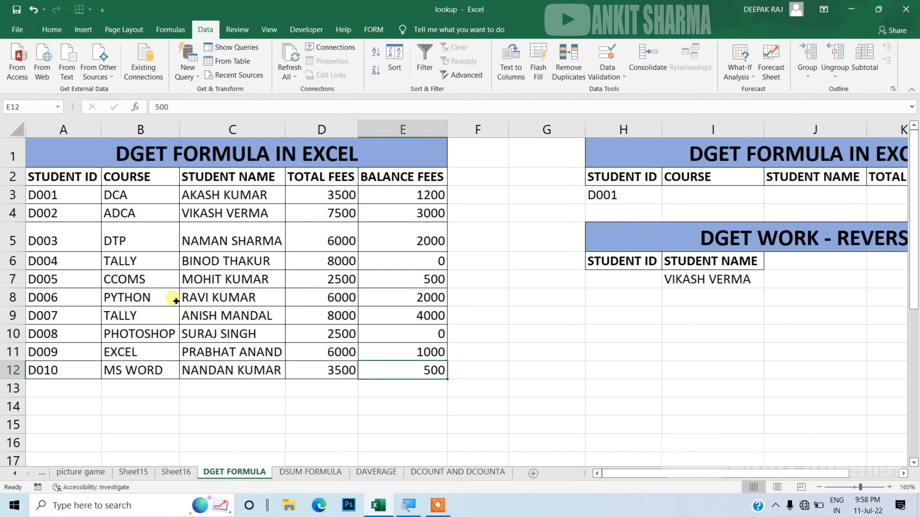
left_click(82, 227)
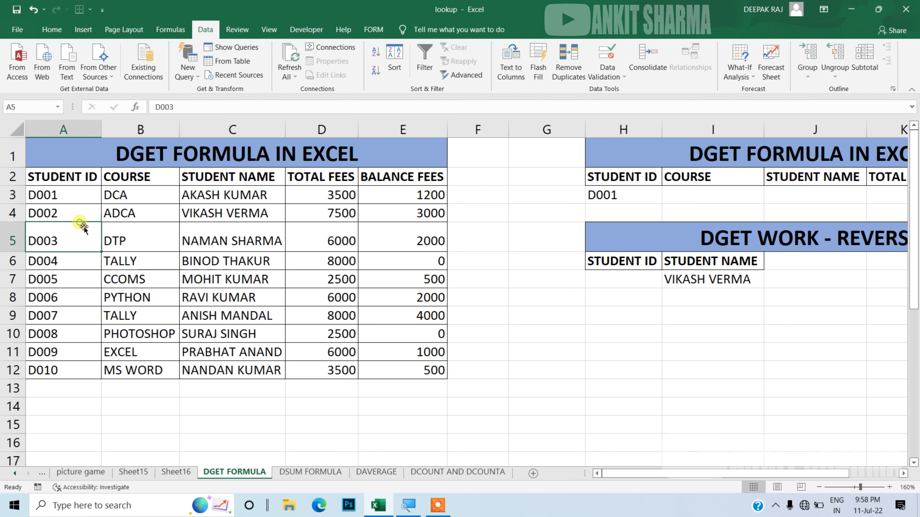
left_click(62, 179)
left_click(122, 178)
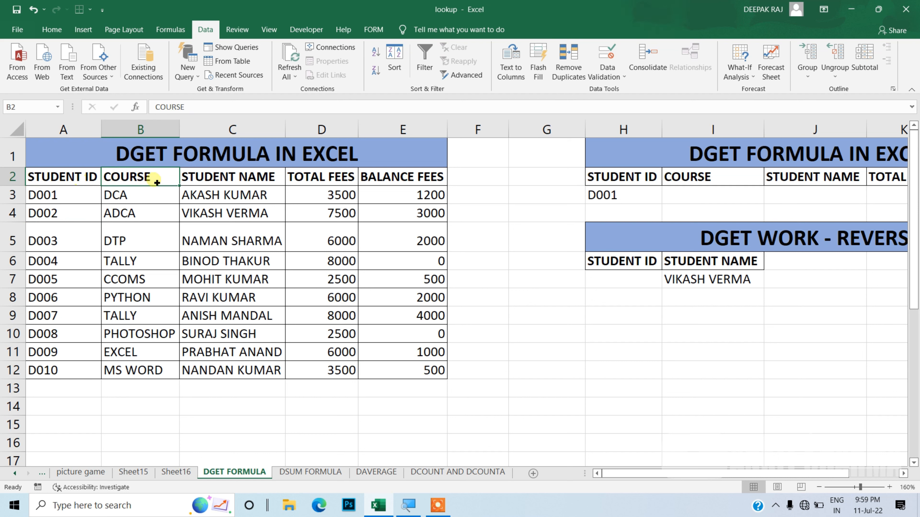
left_click(212, 179)
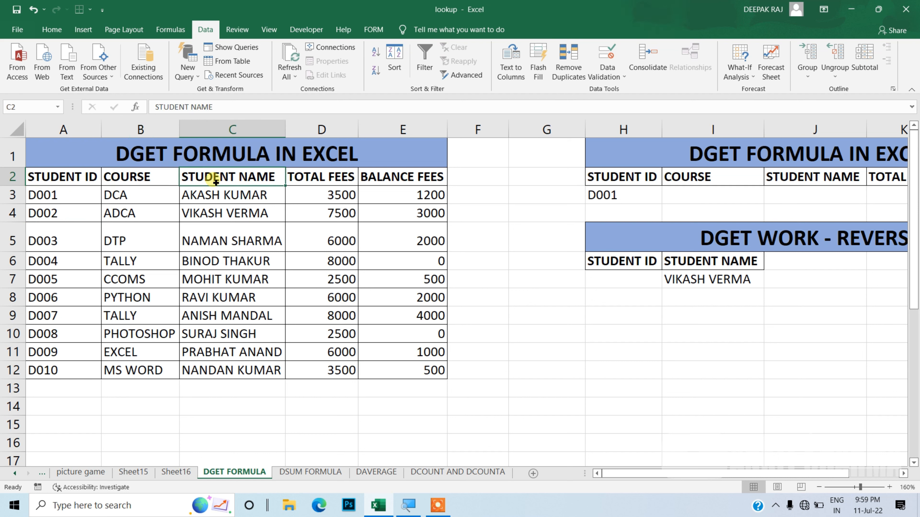
left_click(497, 198)
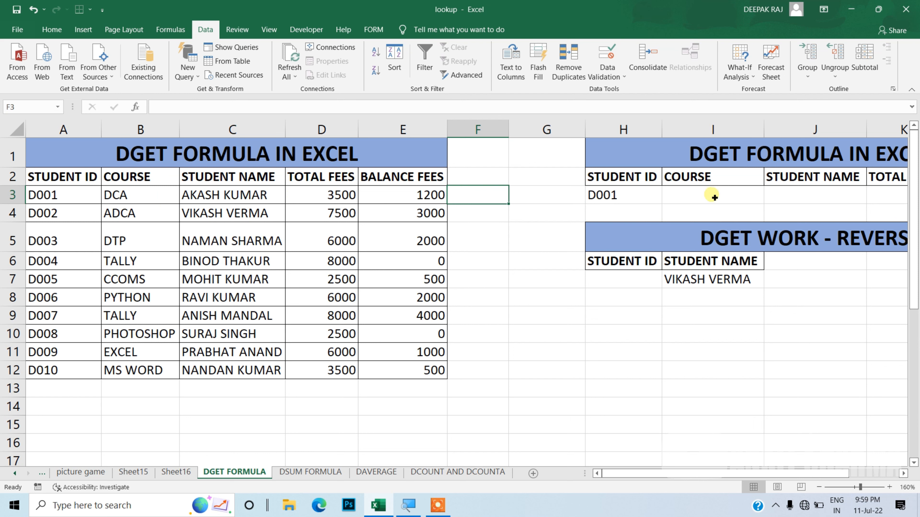
left_click_drag(737, 473, 699, 471)
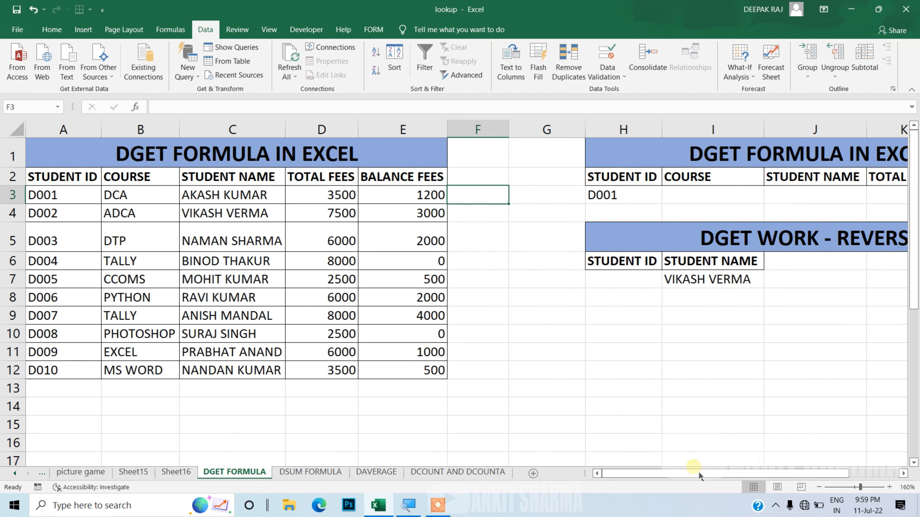
Step: Start a DGET formula in I3 with the absolute range $A$2:$E$12 as its database
left_click(712, 200)
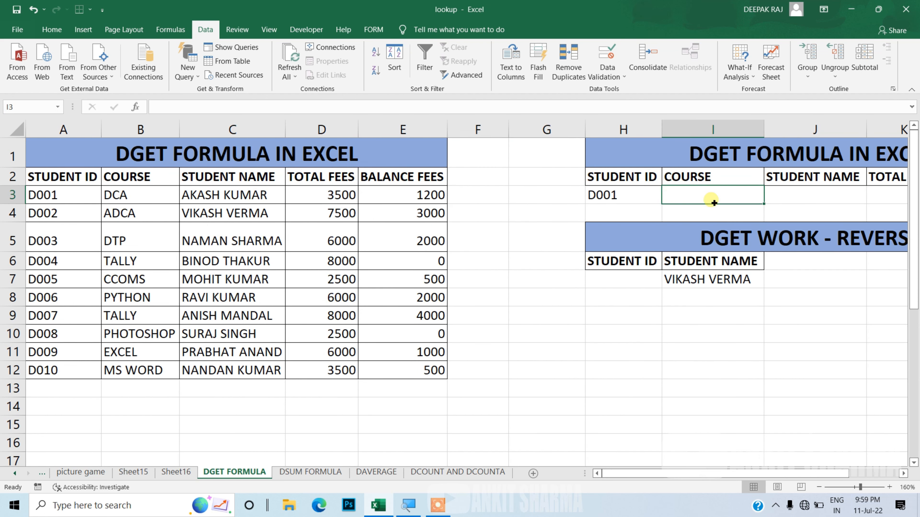
type("=de")
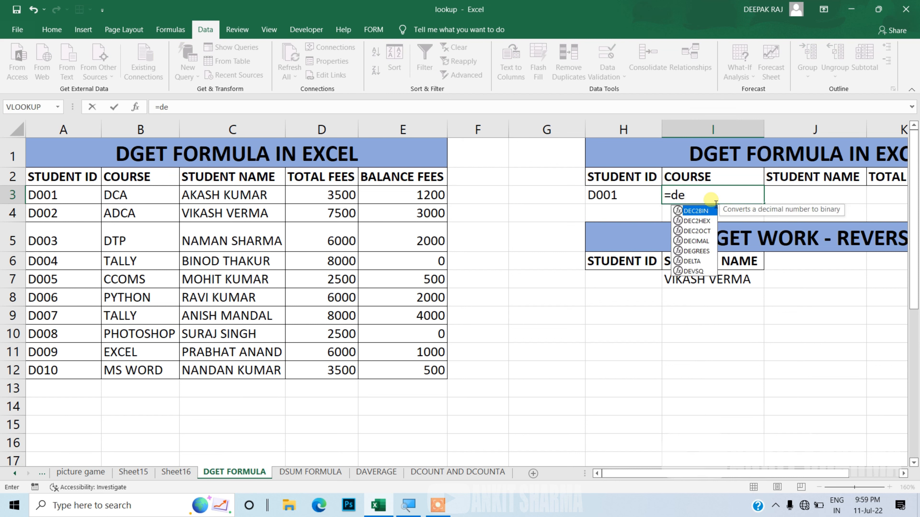
key("BackSpace")
type("g")
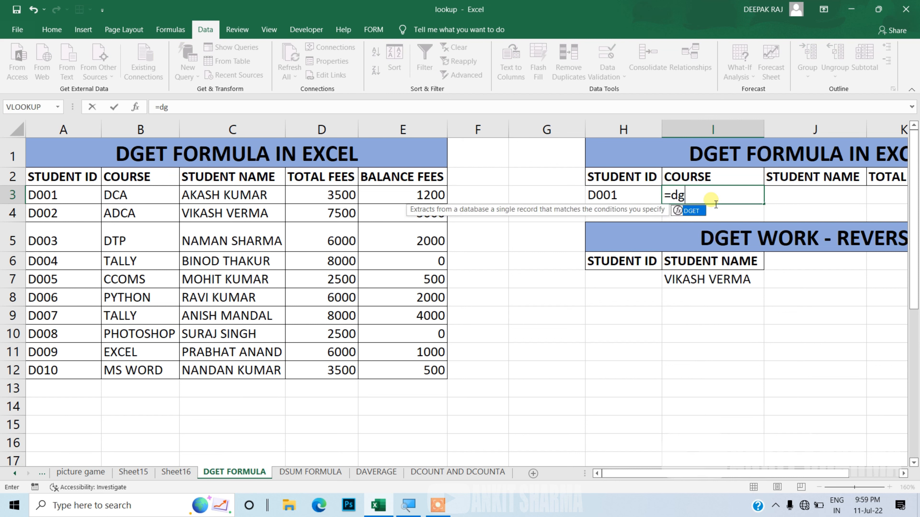
key("Tab")
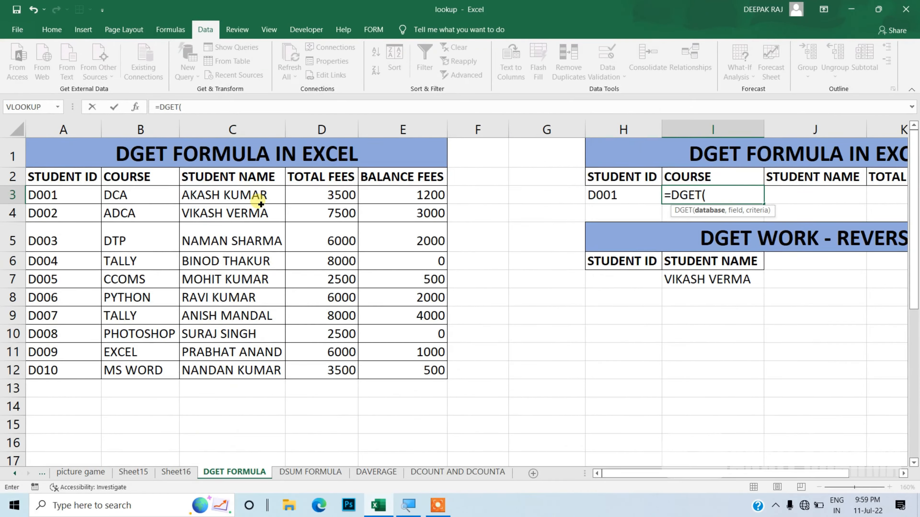
left_click_drag(76, 179, 380, 372)
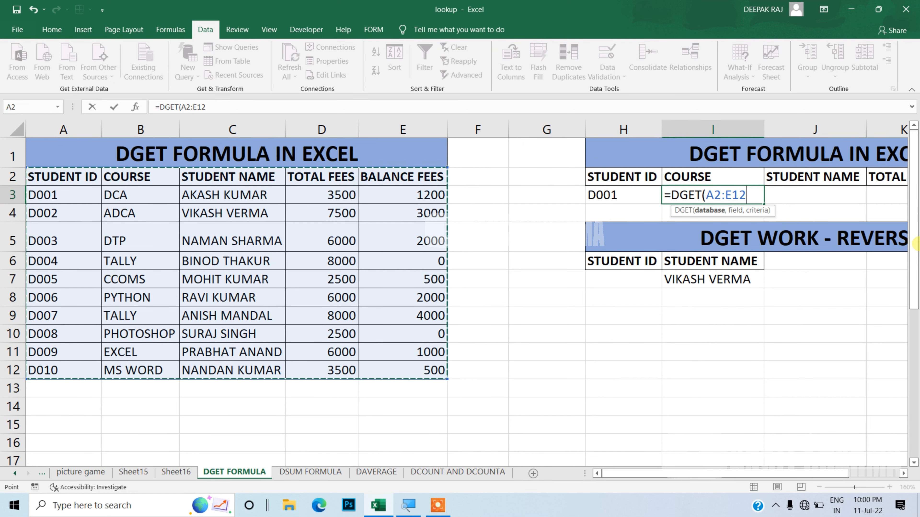
key("F4")
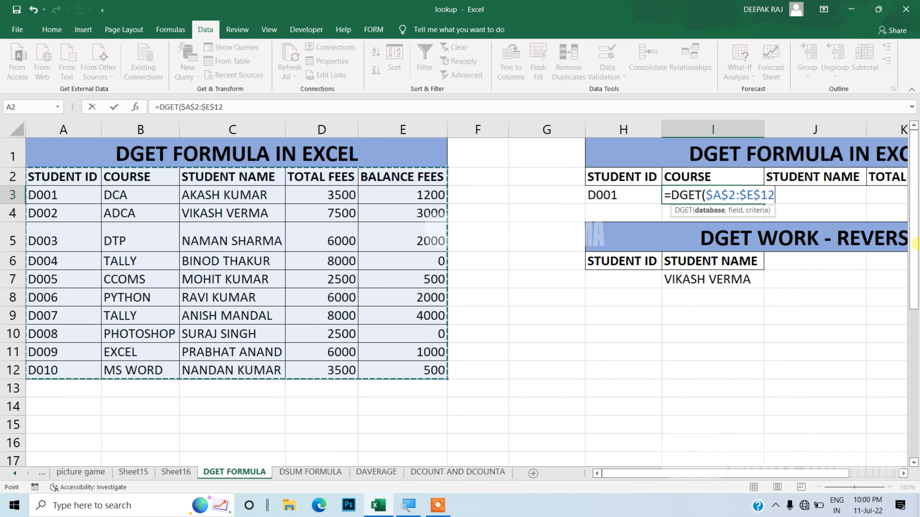
Step: Complete the DGET formula with the COURSE header B2 as field and H2:H3 as criteria, and enter it
type(",")
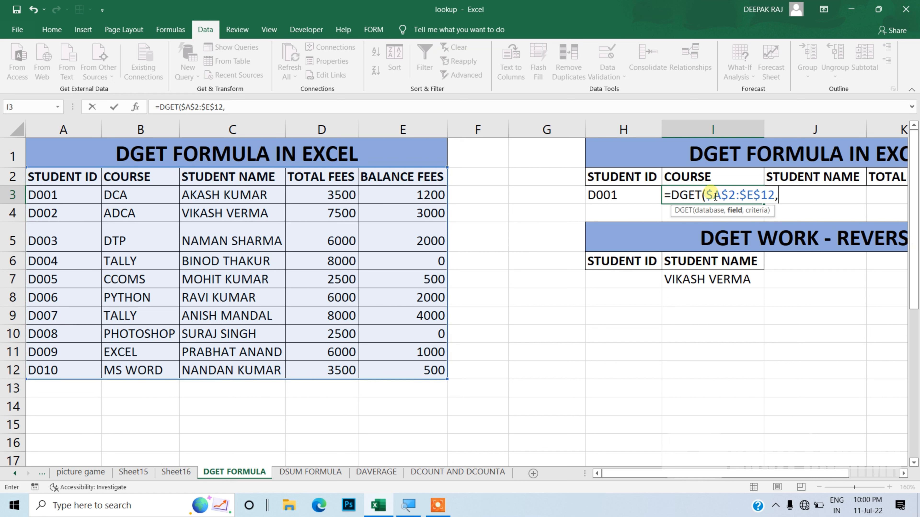
left_click(713, 181)
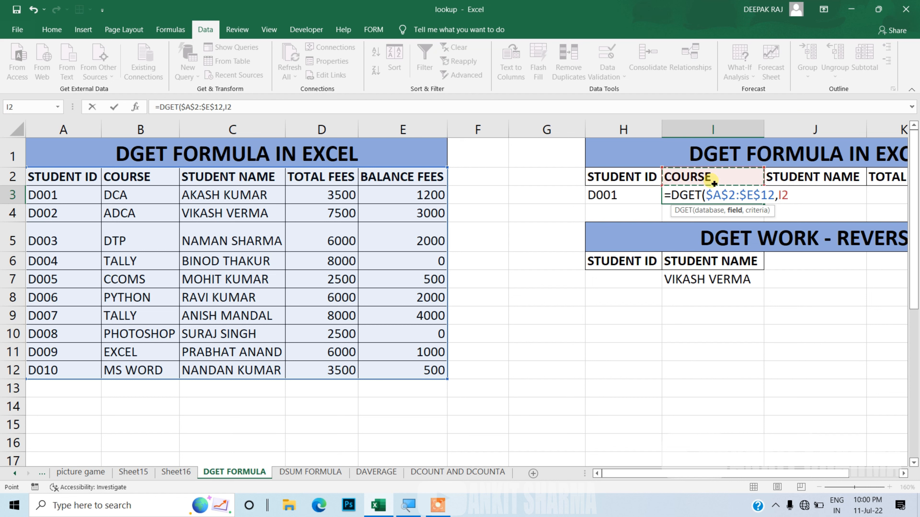
left_click(156, 184)
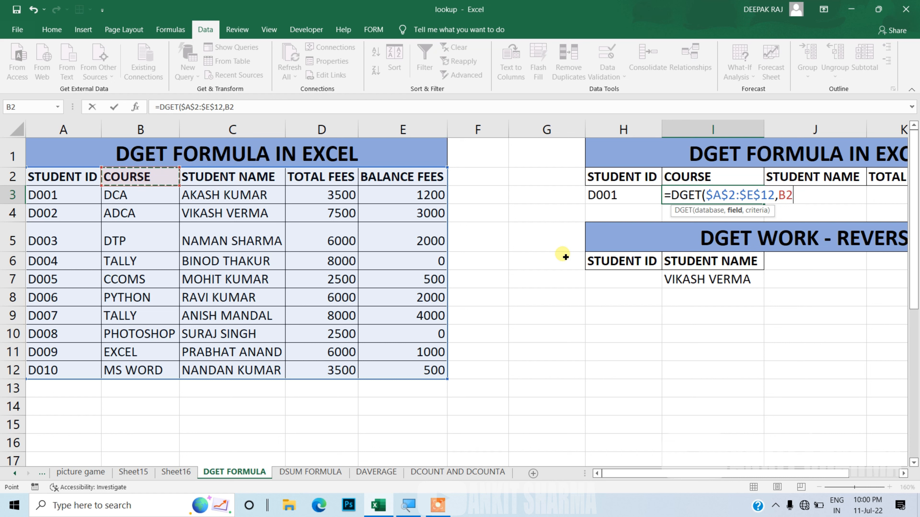
type(",")
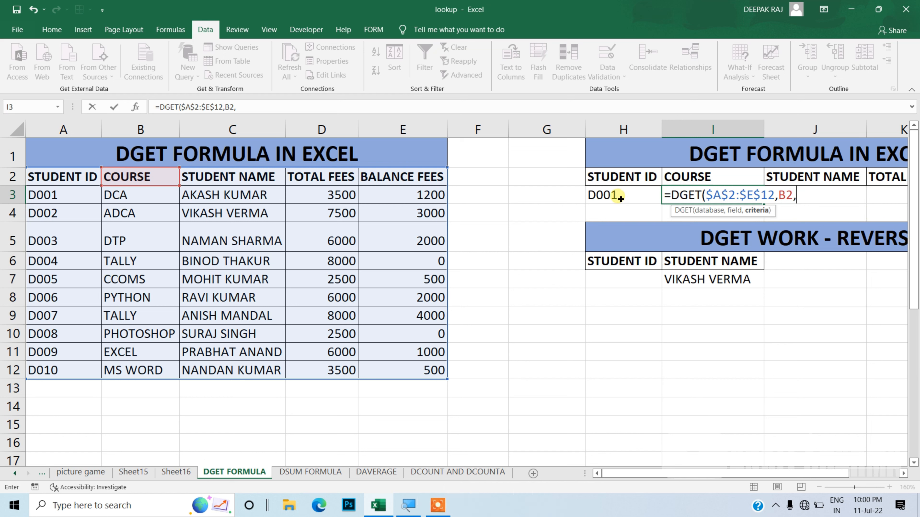
left_click(619, 183)
left_click_drag(619, 183, 619, 197)
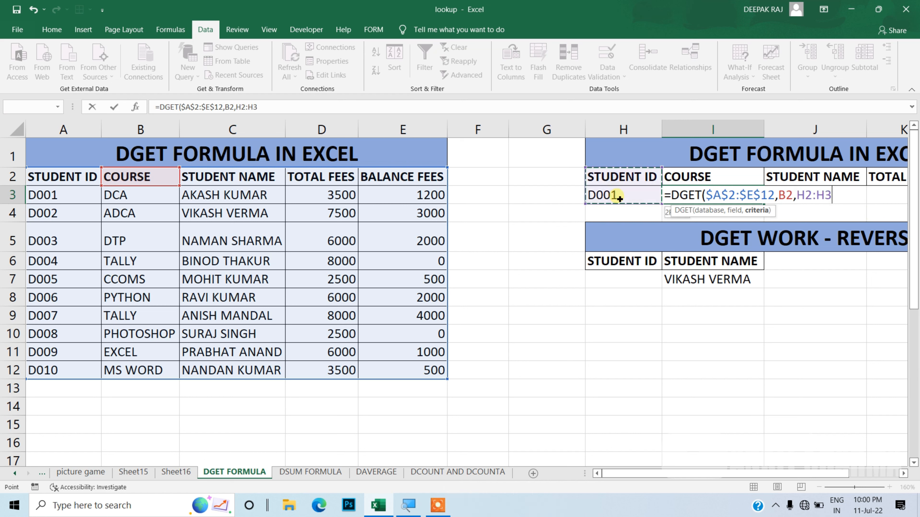
type(")")
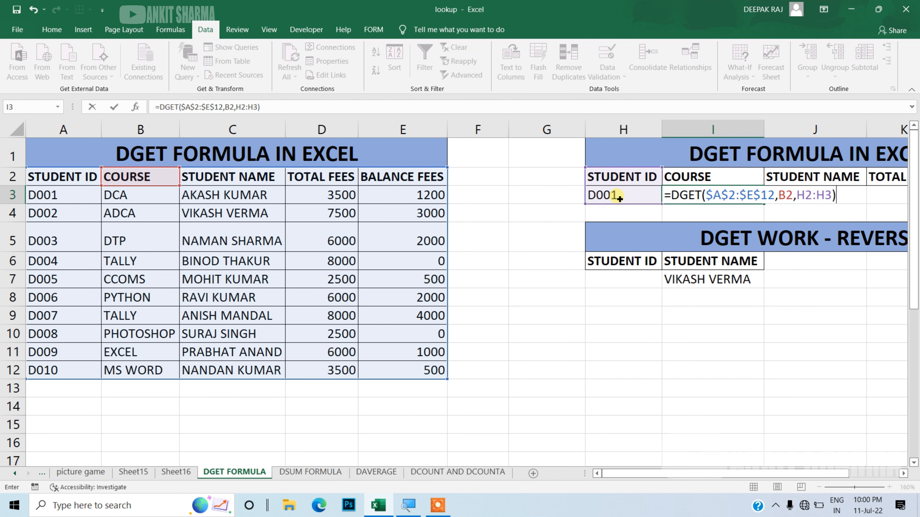
key("Return")
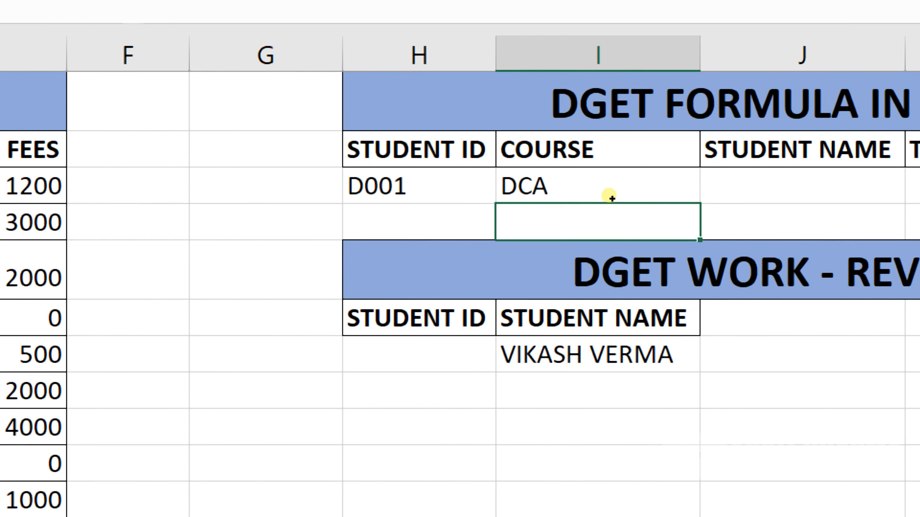
Step: Choose student ID D002 from the drop-down list in H3
key("Up")
key("Left")
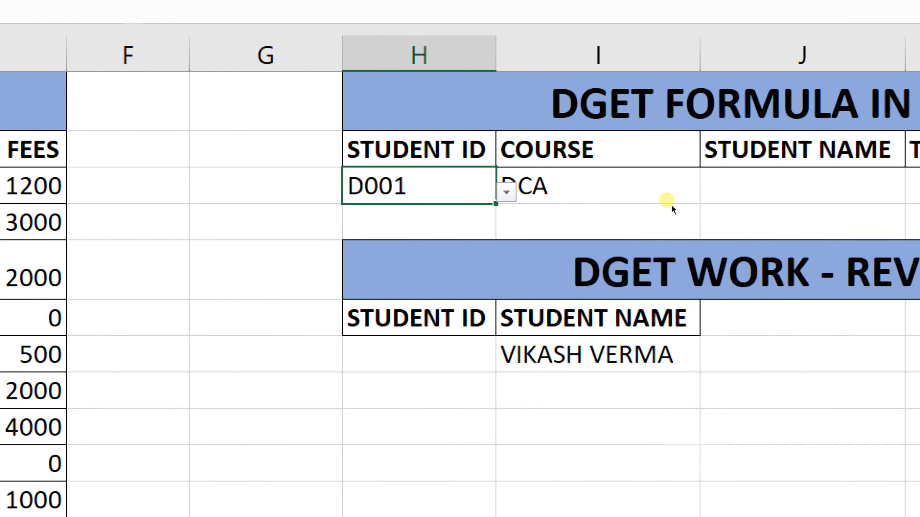
key("alt+Down")
scroll(669, 268, "down", 2)
scroll(669, 300, "up", 2)
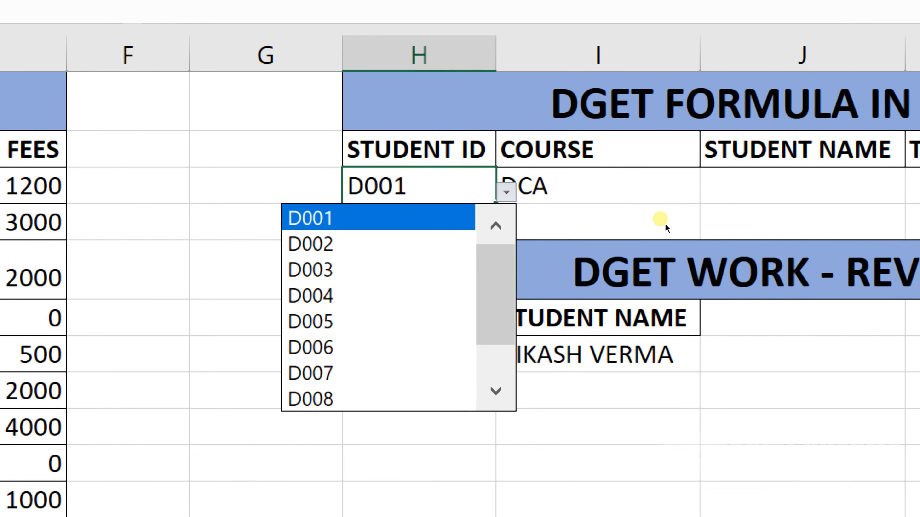
key("Down")
key("Down")
key("Up")
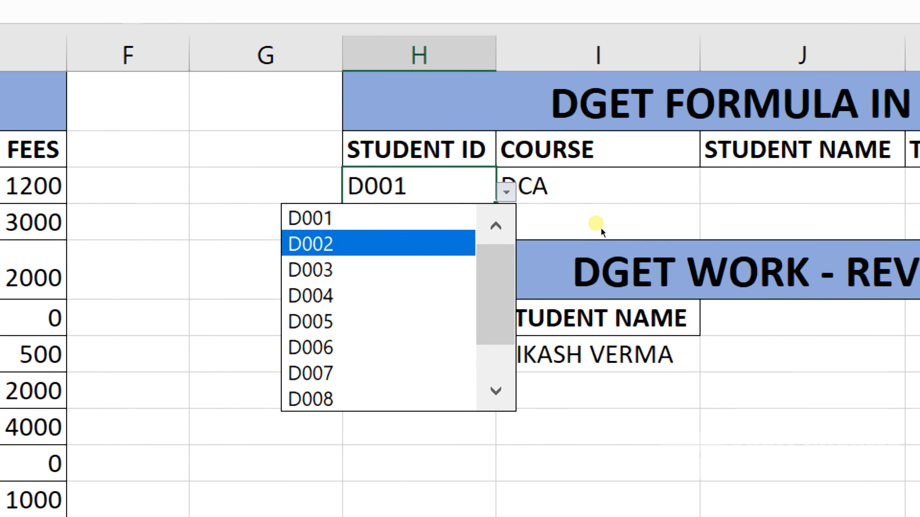
key("Return")
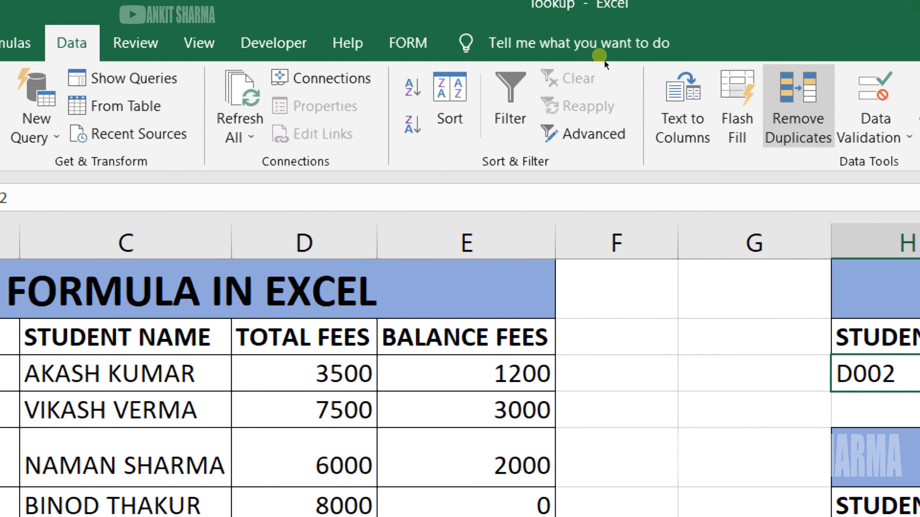
Step: Review the data validation settings of H3, including the allowed type and the list source
left_click(642, 89)
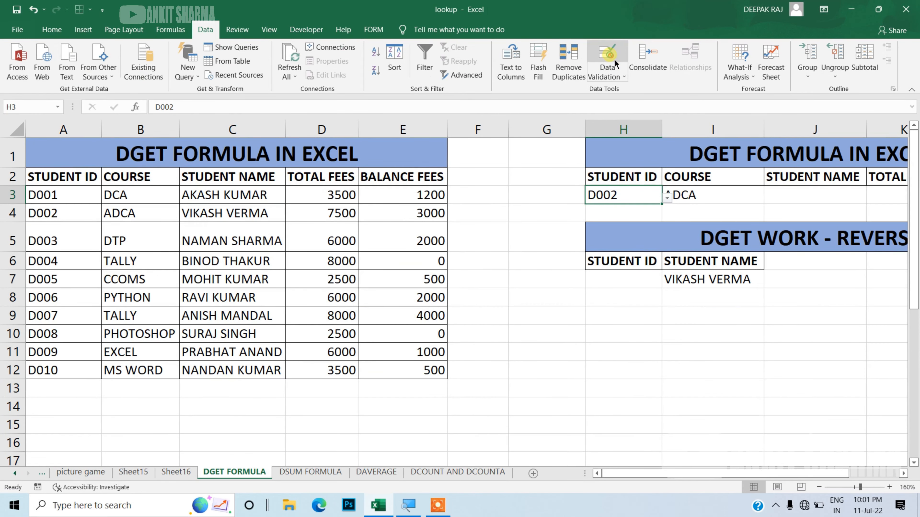
left_click(614, 59)
left_click_drag(430, 179, 518, 172)
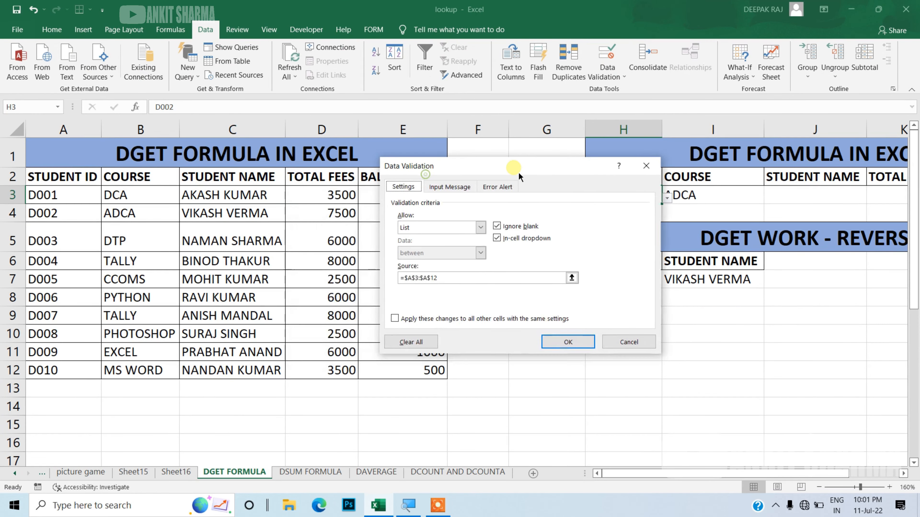
left_click(481, 227)
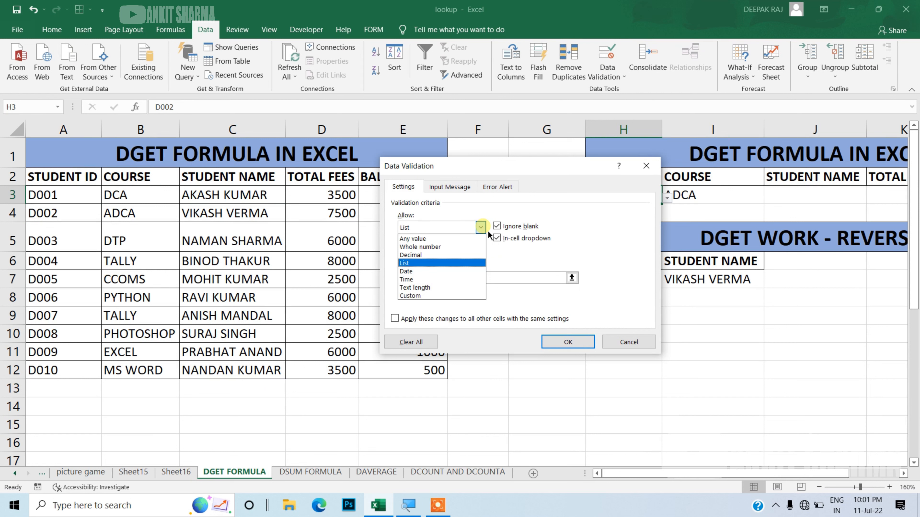
left_click(487, 230)
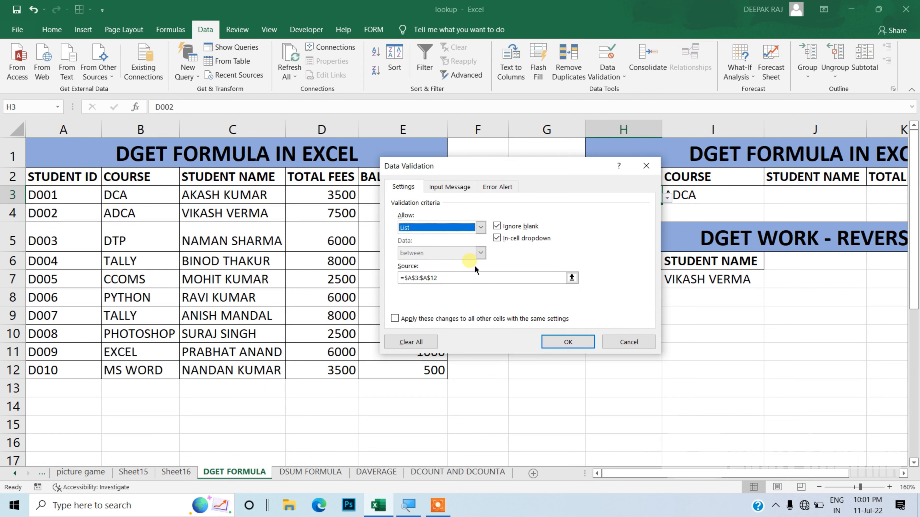
left_click(466, 278)
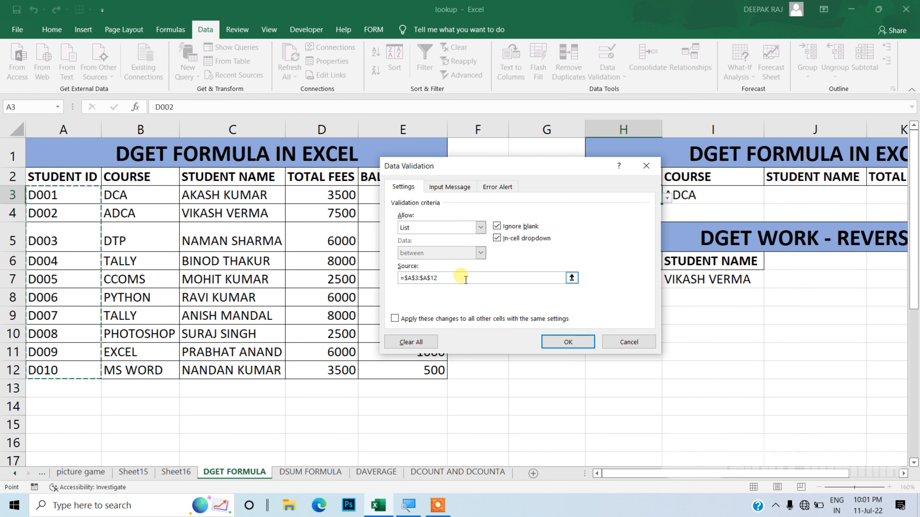
left_click(465, 280)
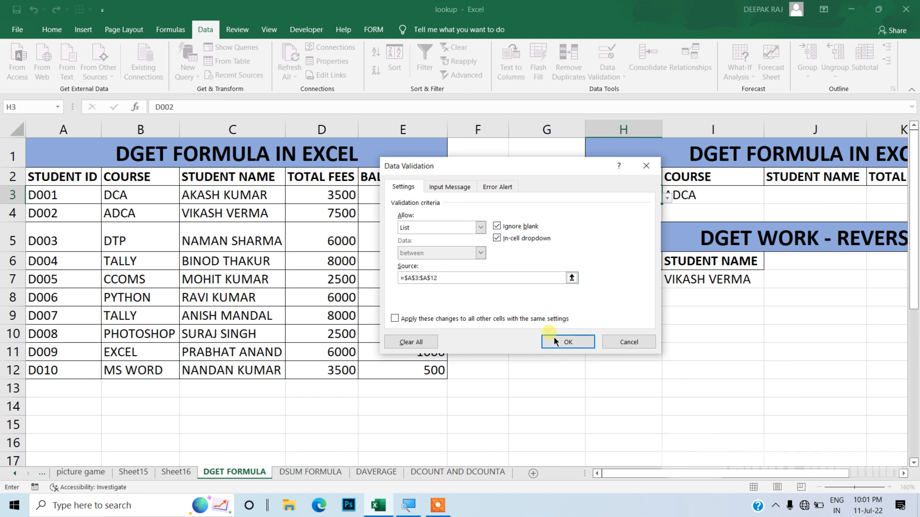
left_click(565, 342)
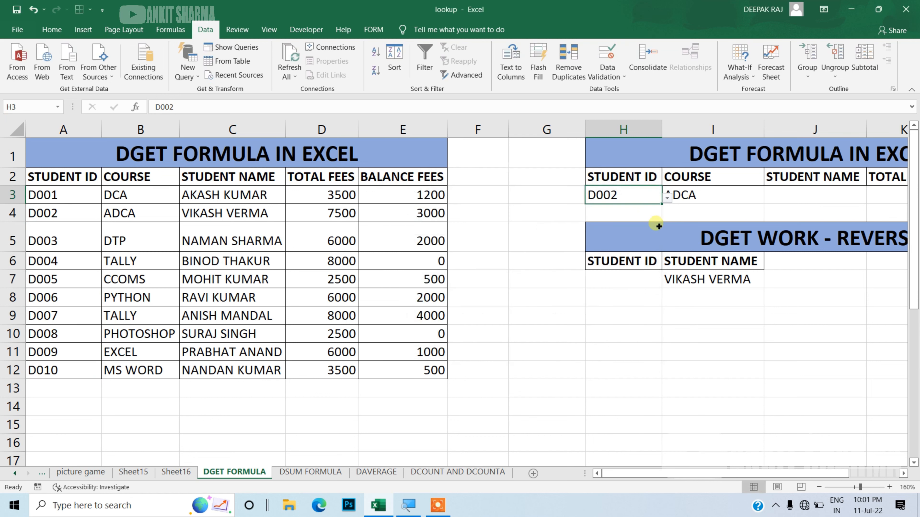
Step: Fill the DGET formula from I3 across to L3 to cover student name, total fees and balance fees
left_click(712, 195)
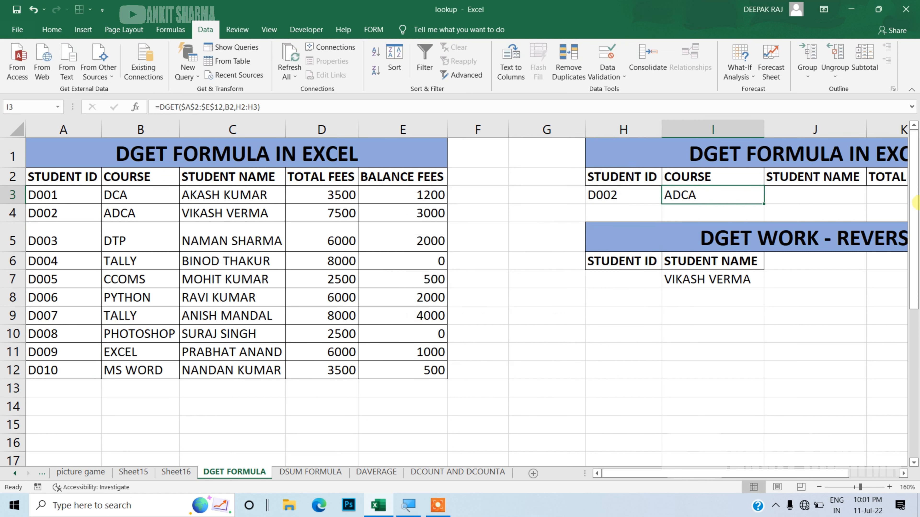
left_click_drag(730, 473, 782, 475)
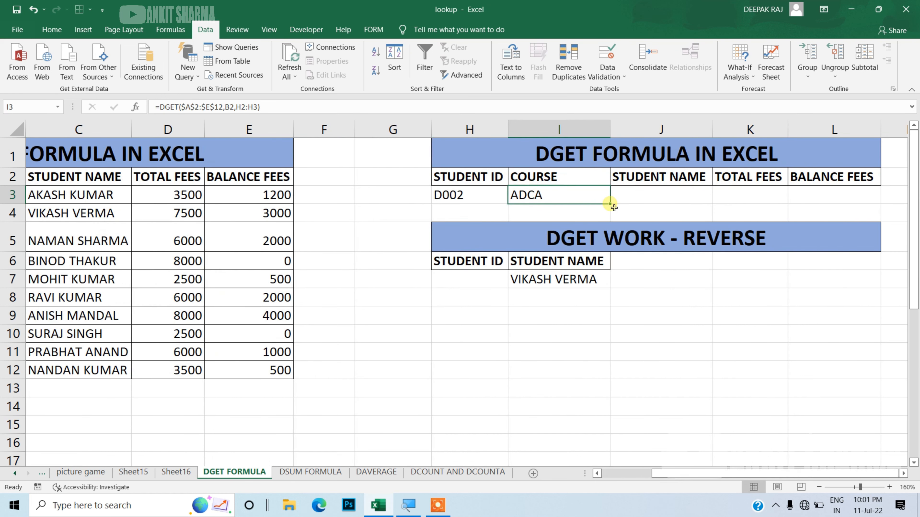
left_click_drag(611, 205, 851, 202)
left_click(715, 311)
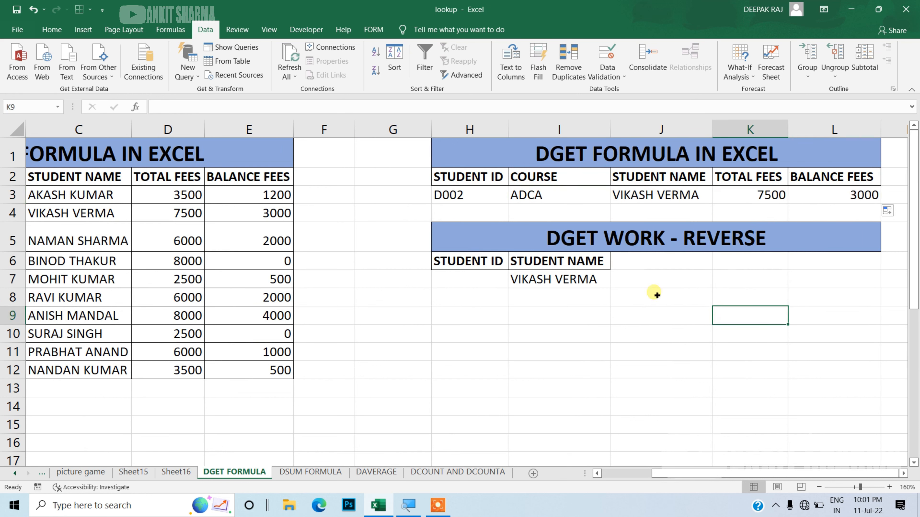
Step: Choose student ID D006 from the drop-down list in H3 to test the lookup row
left_click(505, 201)
left_click(515, 200)
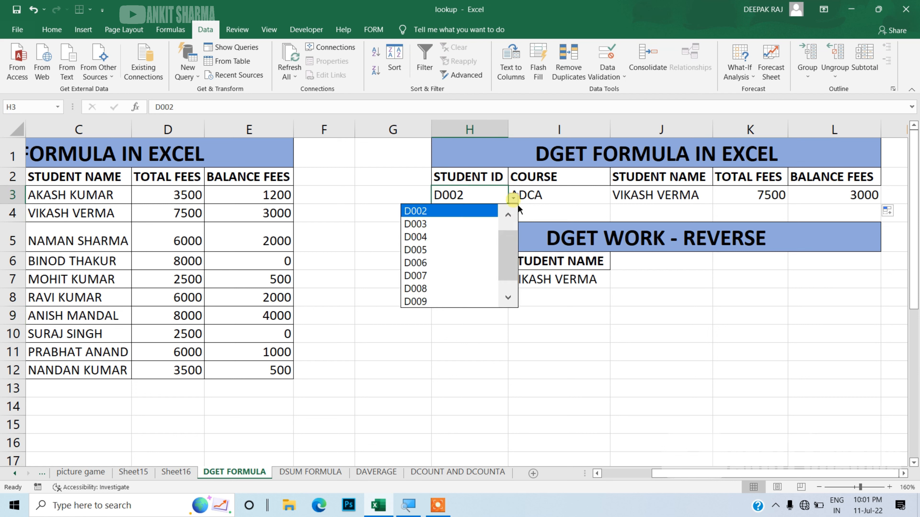
left_click(471, 262)
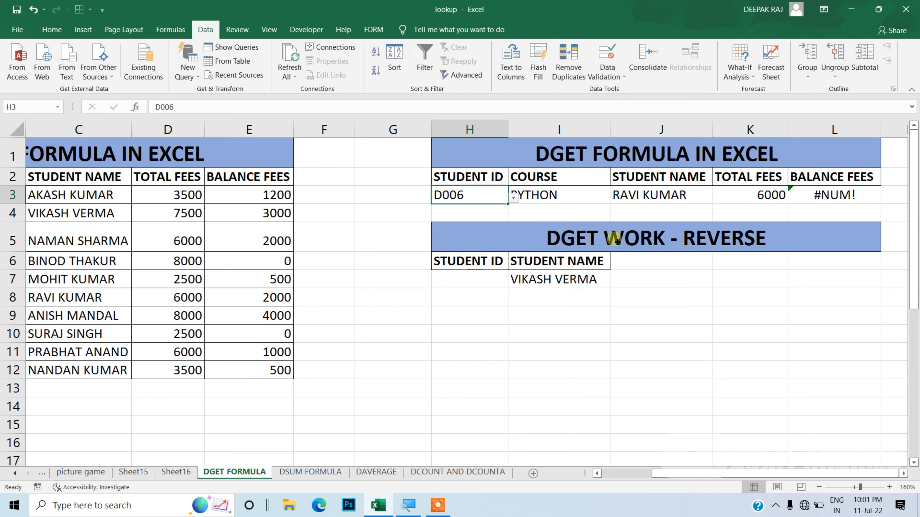
left_click(671, 292)
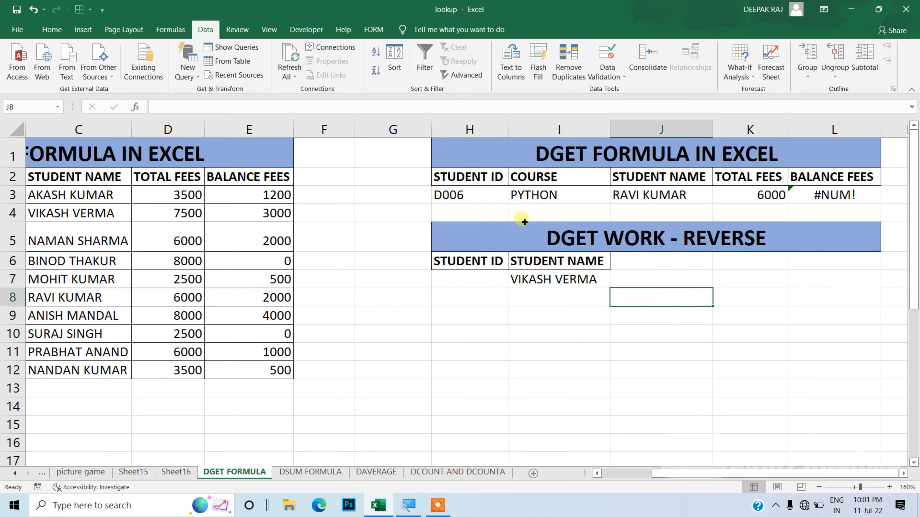
Step: Choose student ID D009 from the drop-down list in H3 to test the lookup row
left_click(503, 197)
left_click(513, 199)
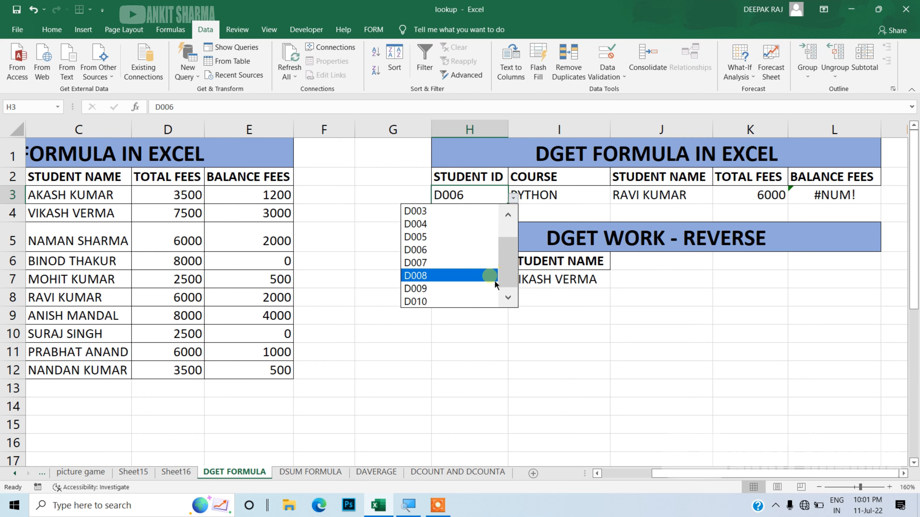
left_click(453, 289)
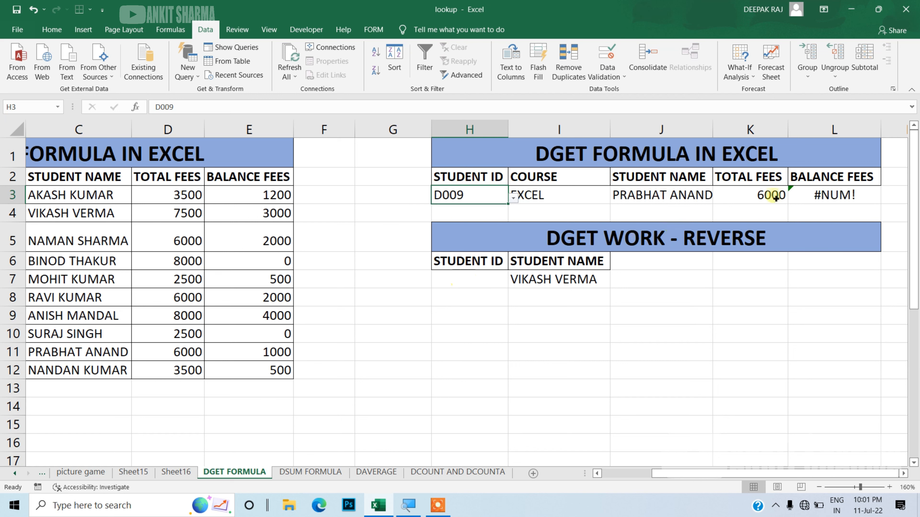
Step: Inspect the balance fees DGET formula in L3 to check its field and criteria references, leaving it unedited
left_click(820, 196)
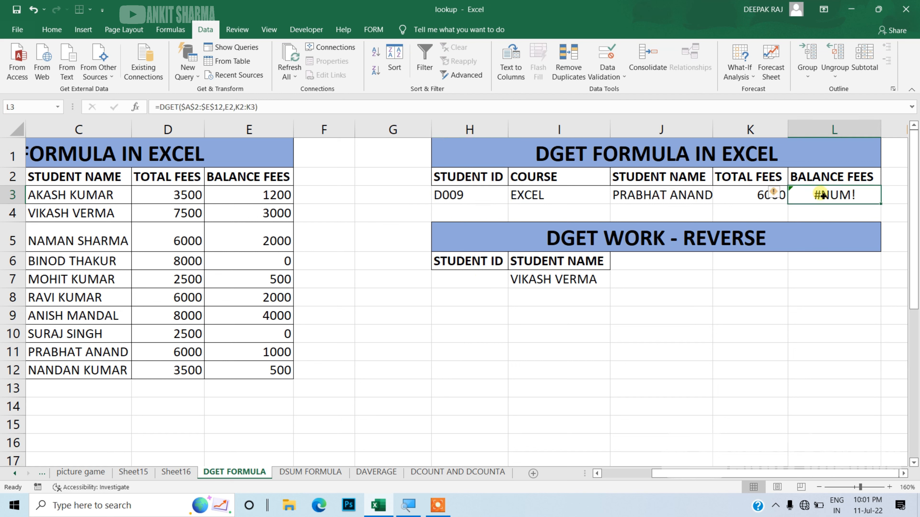
double_click(822, 196)
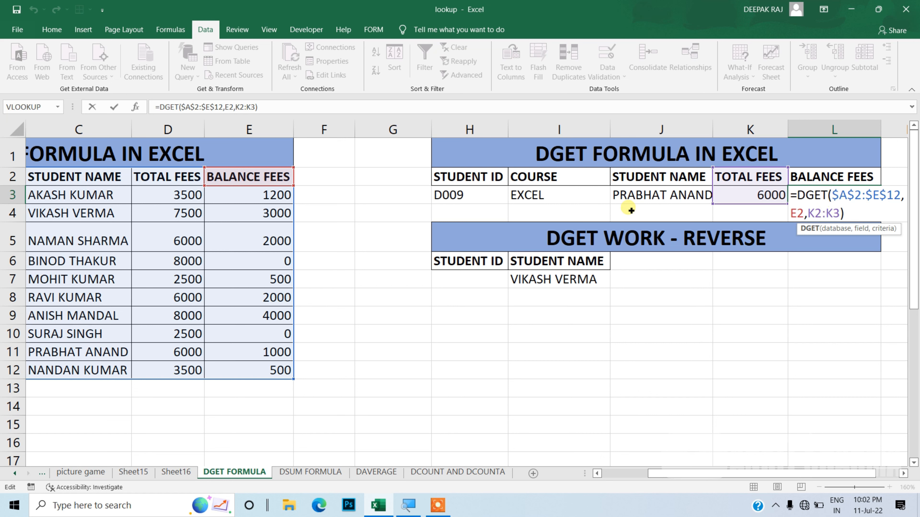
key("Escape")
Step: Make the criteria range in the I3 DGET formula absolute as $H$2:$H$3
double_click(579, 189)
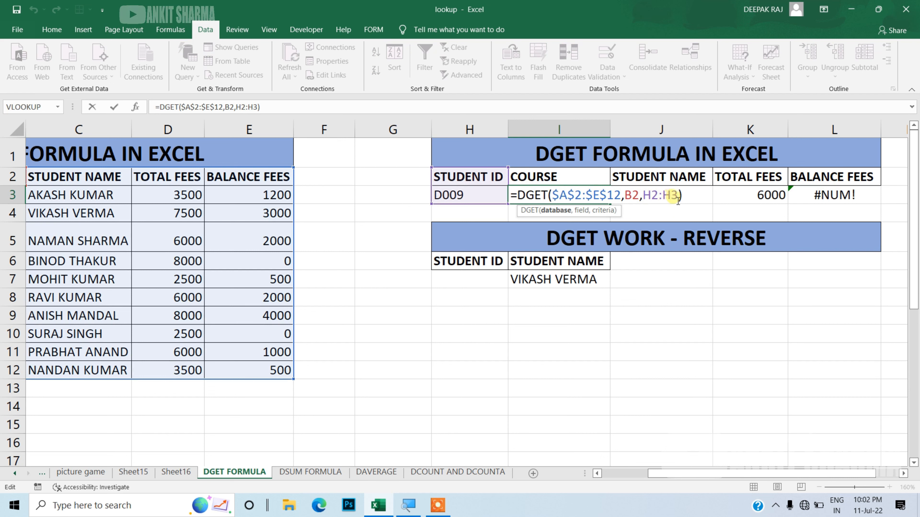
left_click_drag(679, 201, 649, 201)
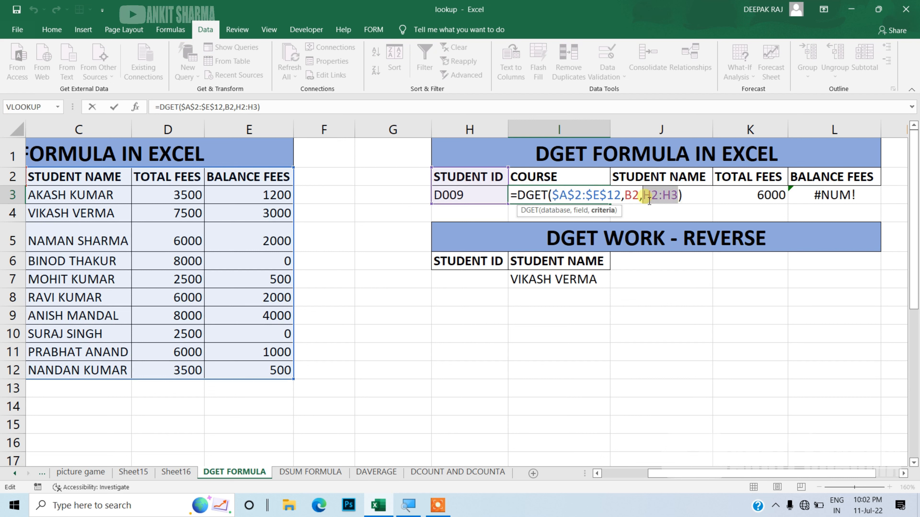
key("F4")
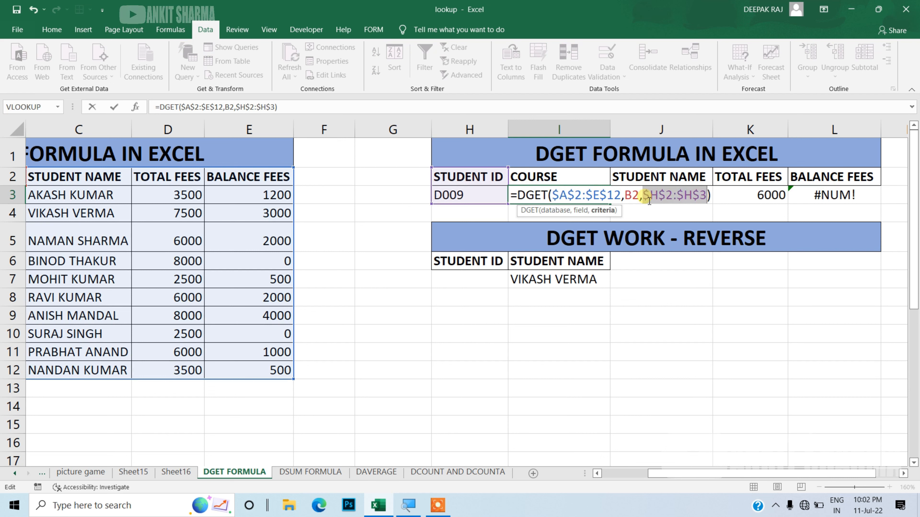
key("Return")
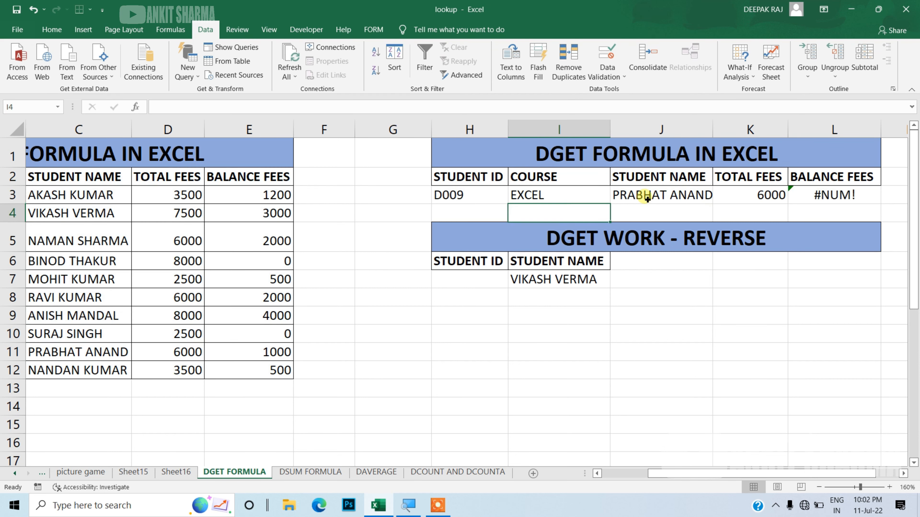
Step: Fill the corrected DGET formula from I3 across to L3
left_click(568, 203)
left_click_drag(612, 204, 849, 206)
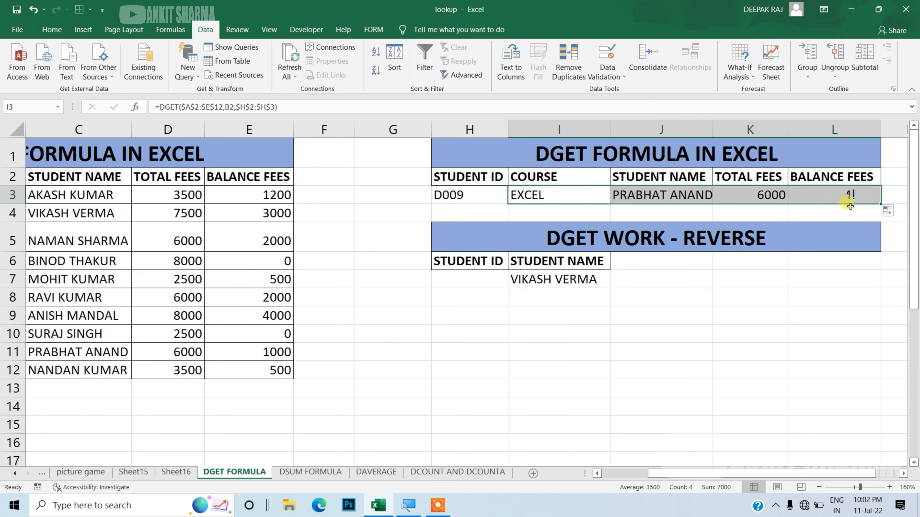
left_click(776, 276)
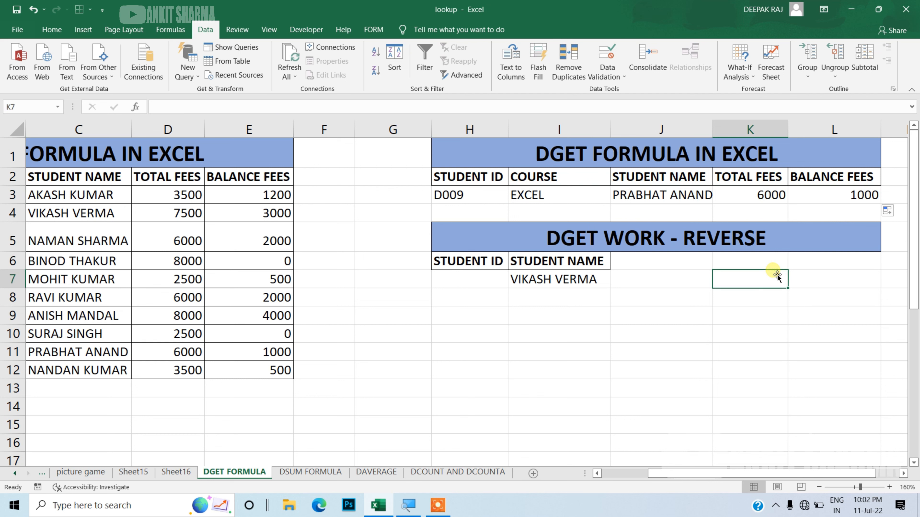
Step: Choose student ID D005 from the drop-down list in H3 to retest the lookup row
left_click(597, 201)
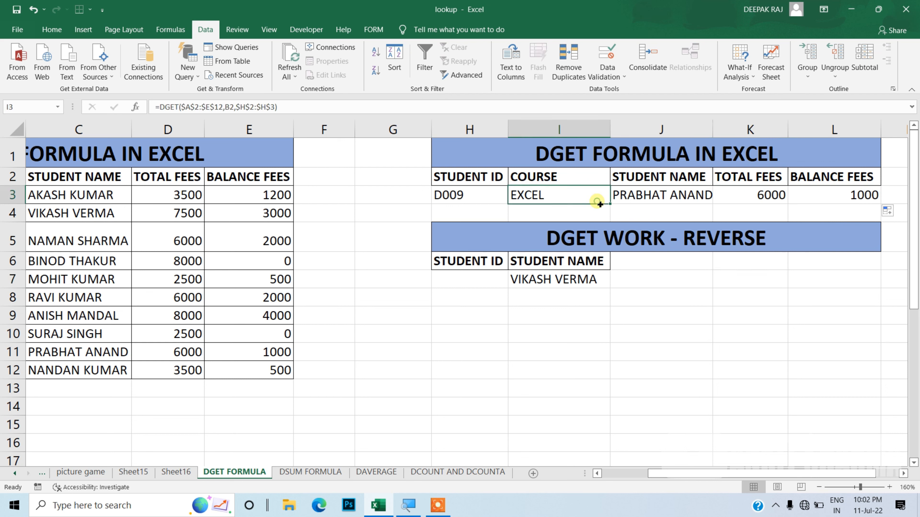
left_click(486, 201)
left_click(514, 199)
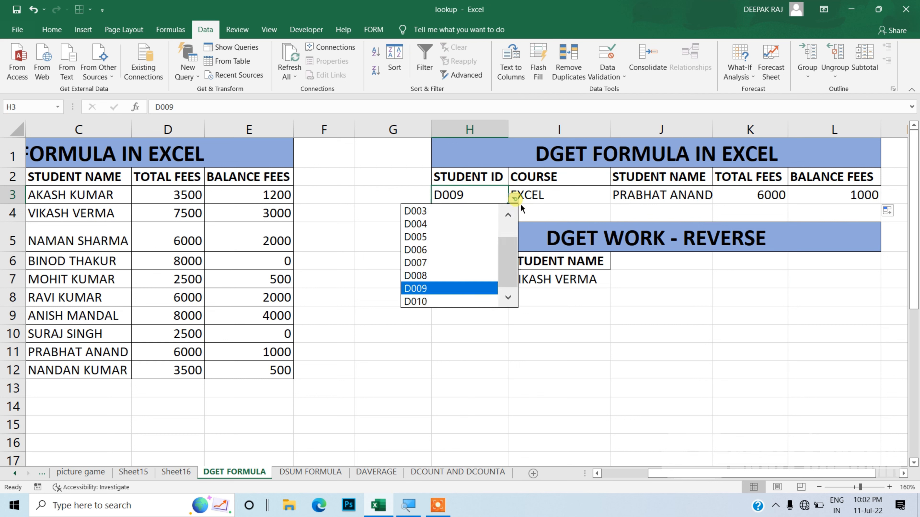
left_click(471, 238)
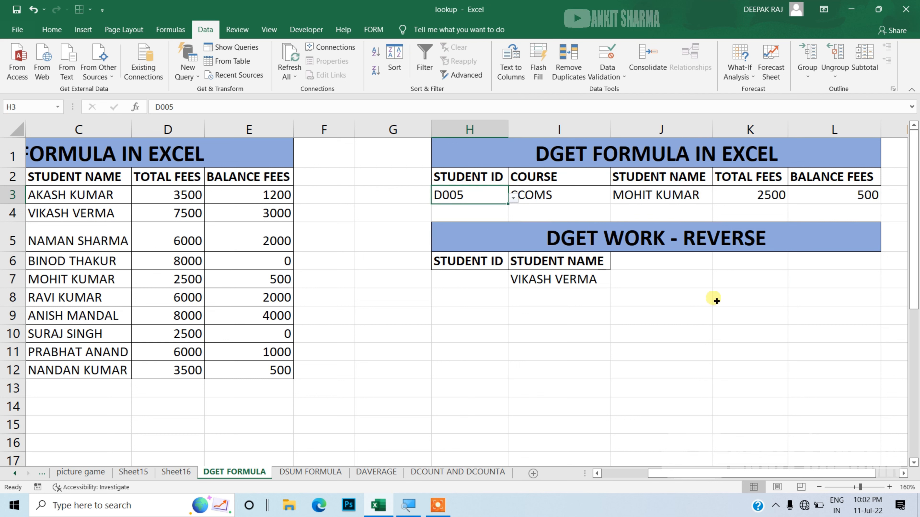
left_click(749, 307)
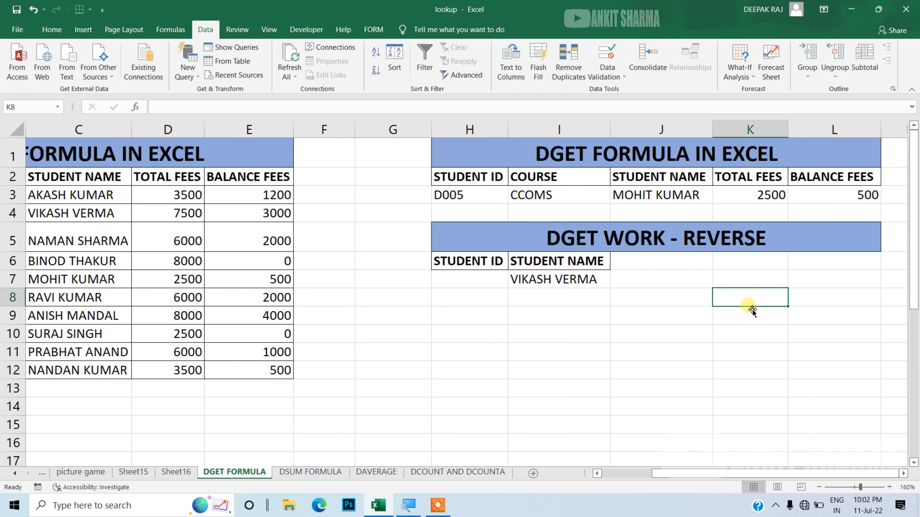
Step: Start a DGET formula in H7 under STUDENT ID with A2:E12 as the database
left_click_drag(716, 479, 647, 480)
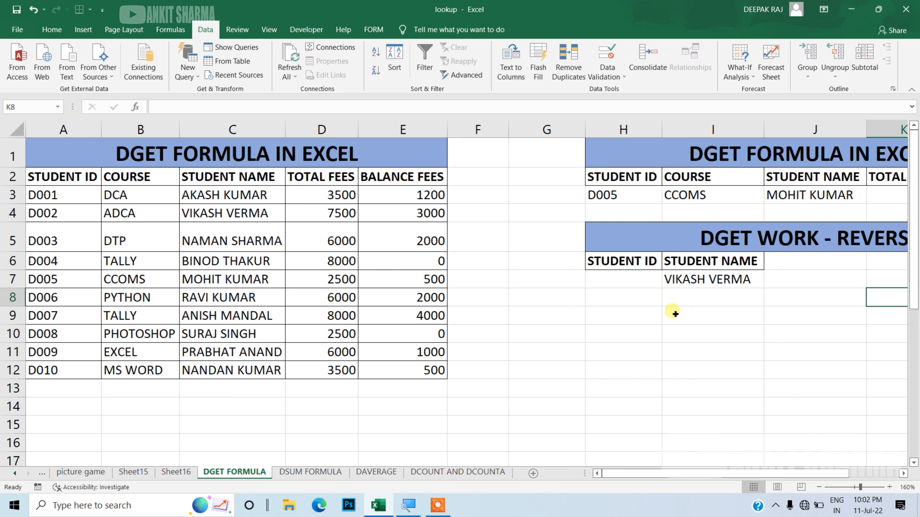
left_click(634, 282)
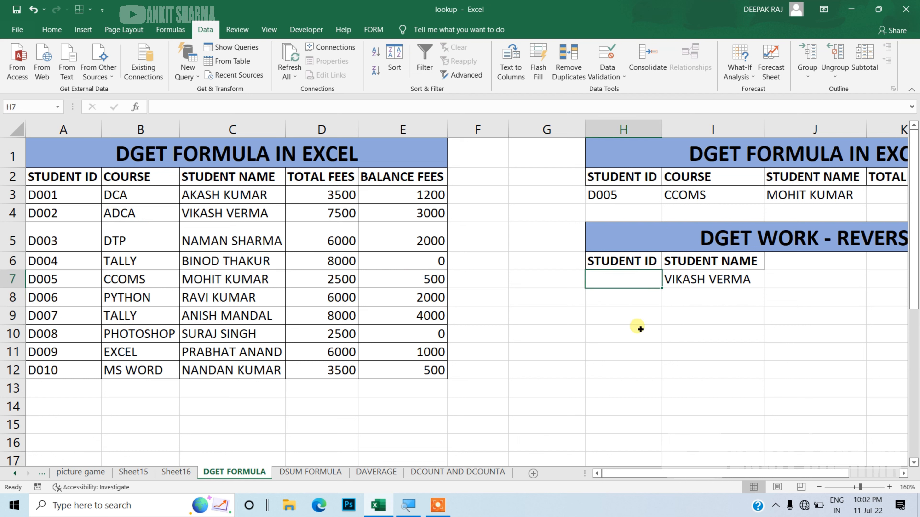
type("=")
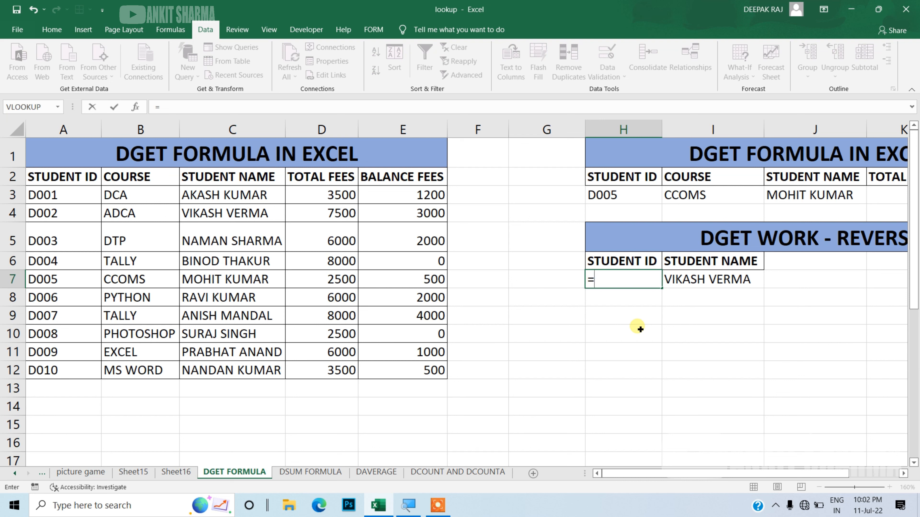
type("d")
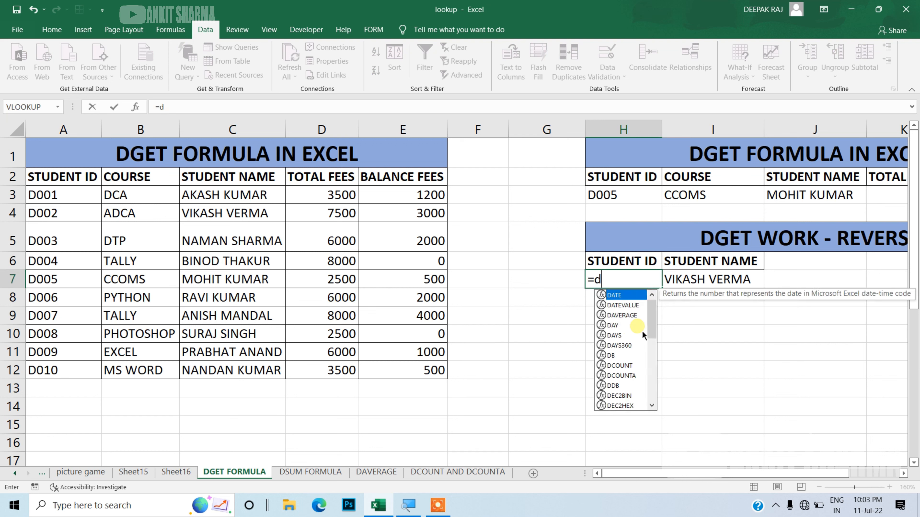
type("ge")
key("Tab")
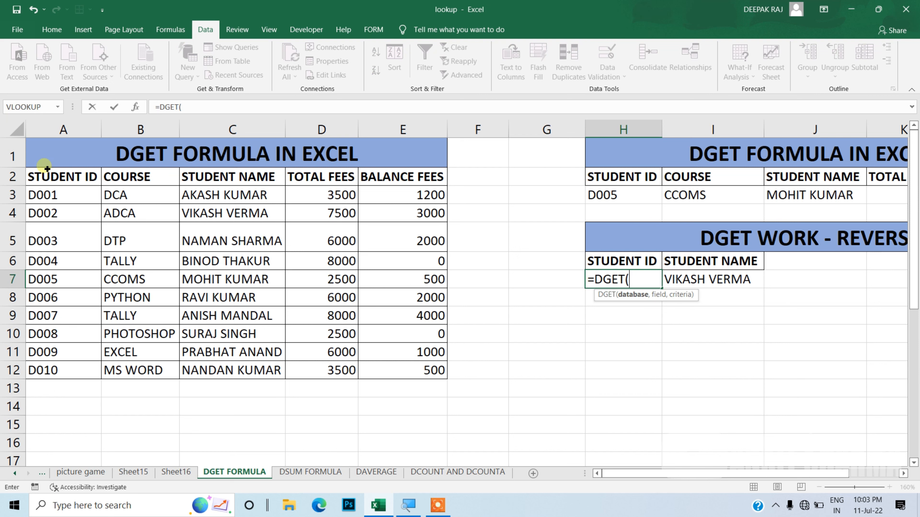
left_click_drag(47, 168, 384, 367)
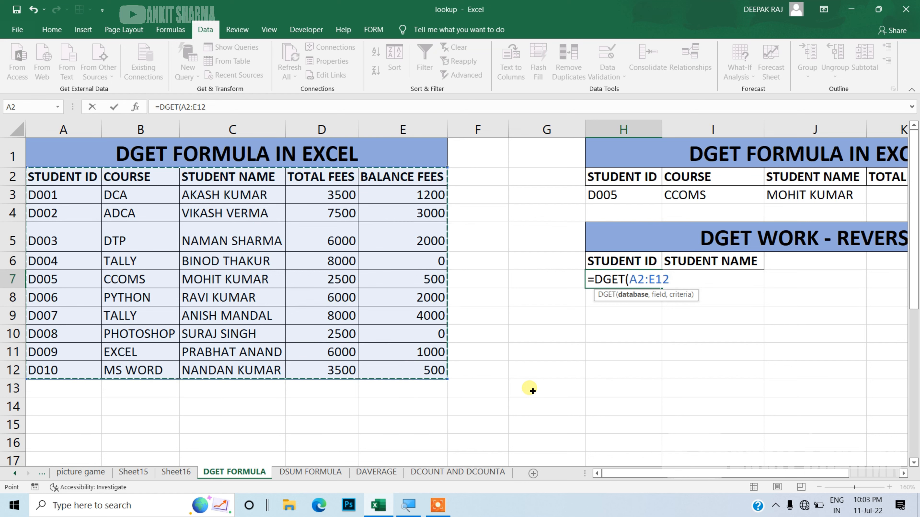
type(",")
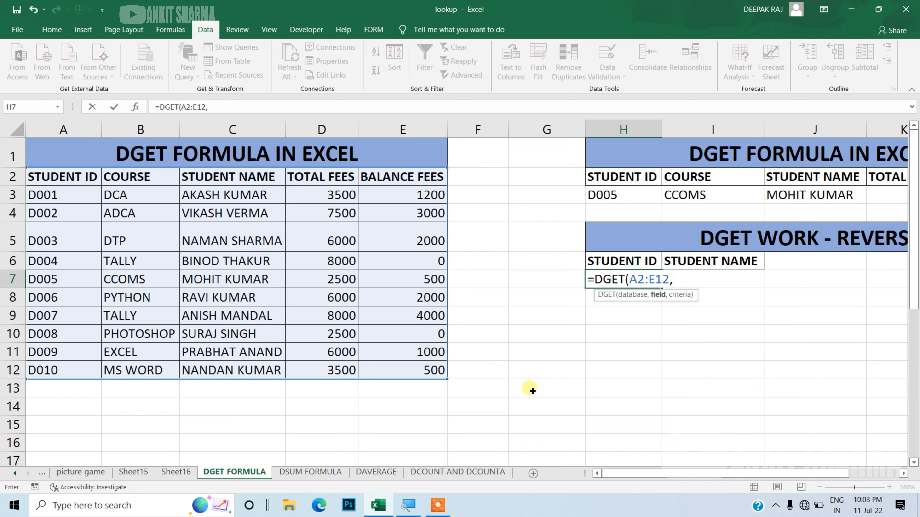
Step: Complete the H7 DGET formula with field number 1 and I6:I7 as the criteria range
left_click(631, 264)
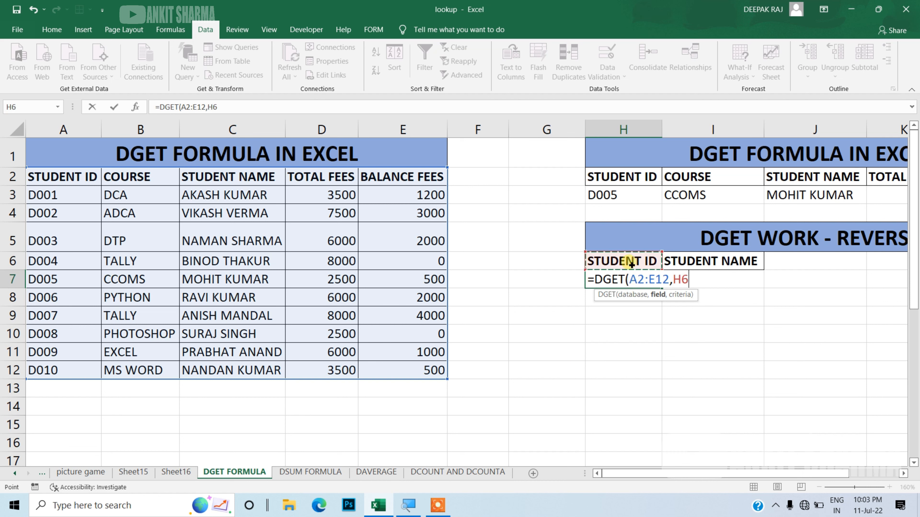
key("BackSpace")
key("BackSpace")
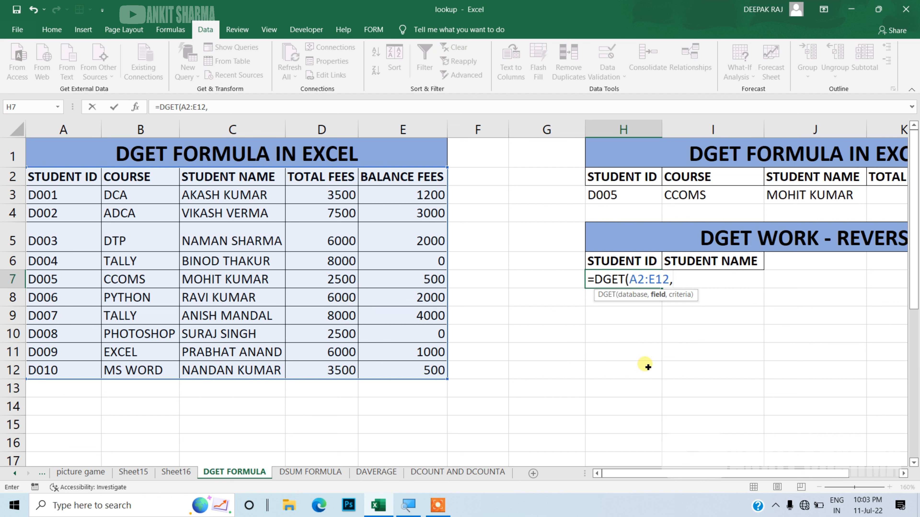
type("1,")
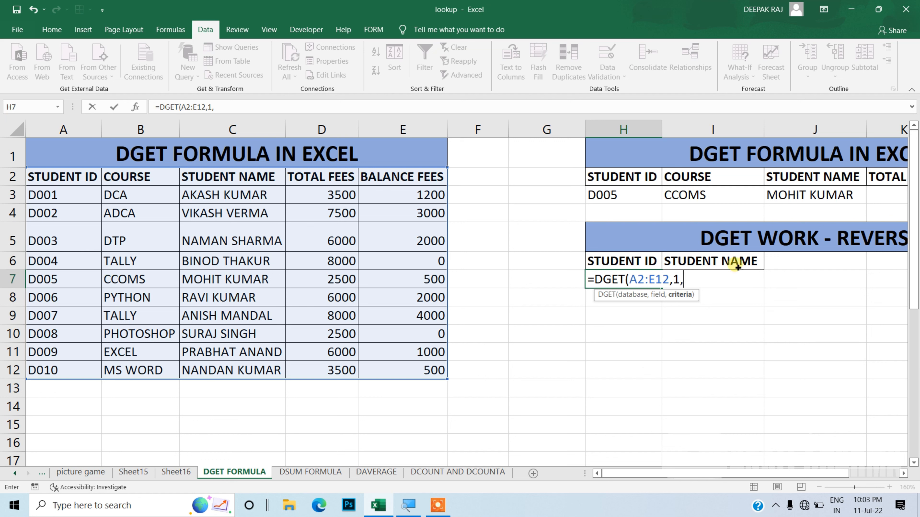
left_click_drag(738, 265, 738, 282)
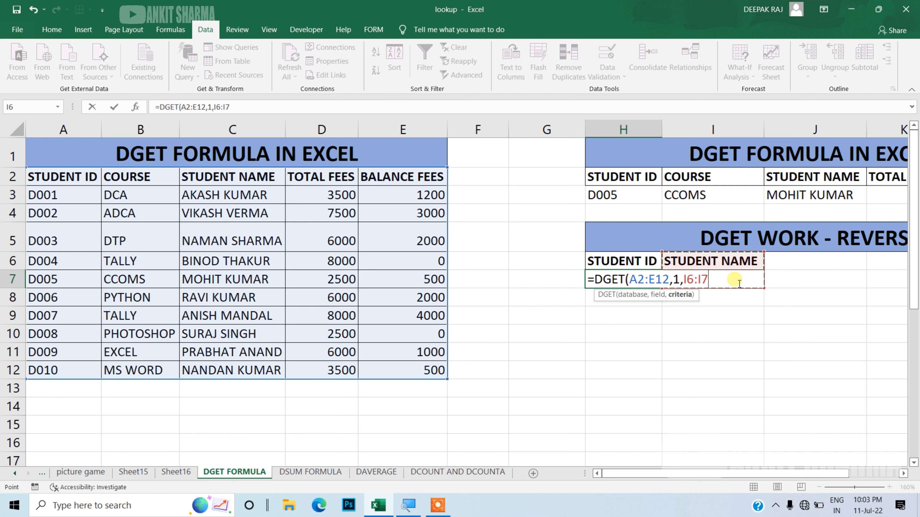
type(")")
key("Return")
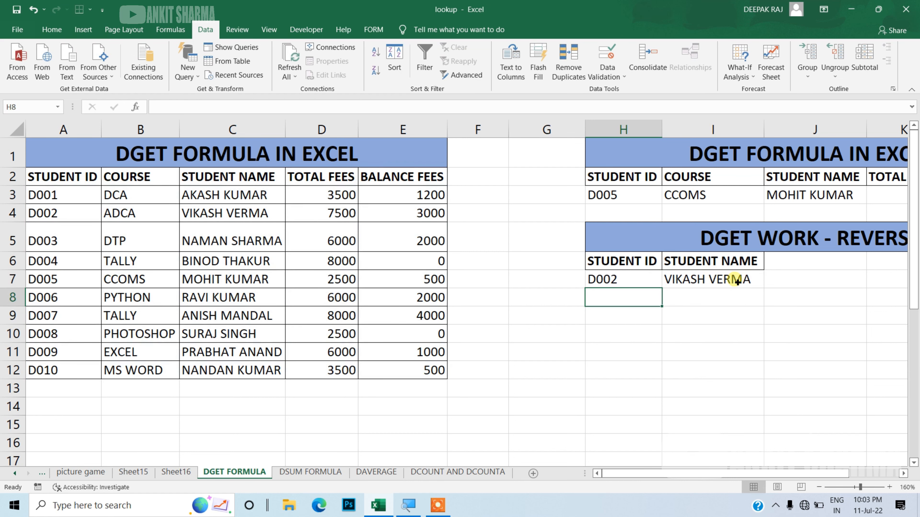
Step: Choose the student name belonging to ID D006 from the drop-down list in I7 to test the reverse lookup
left_click(632, 285)
left_click(682, 280)
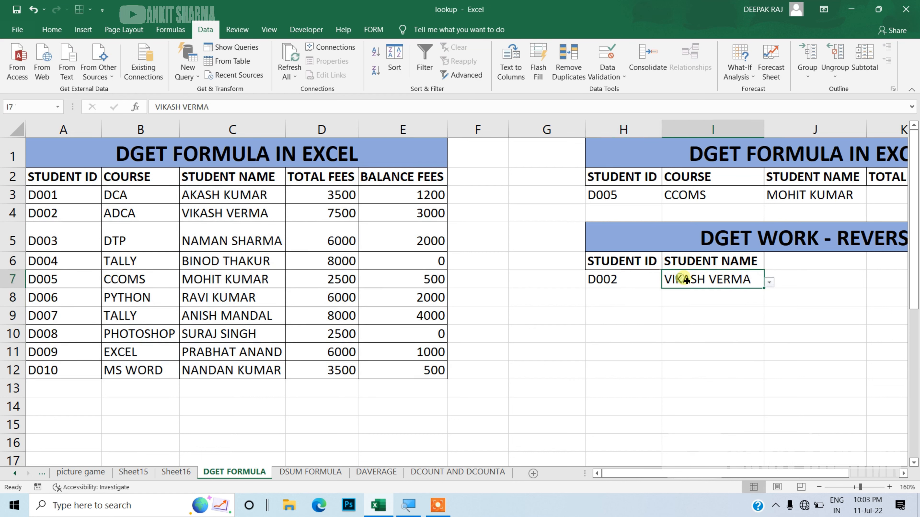
left_click(769, 282)
left_click(720, 347)
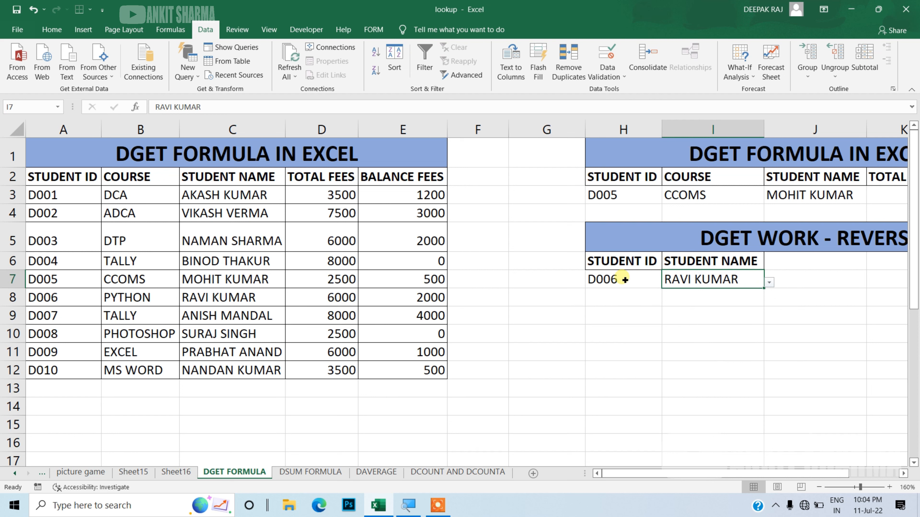
Step: Replace the header text in H6 of the reverse lookup table with COURSE
left_click(622, 264)
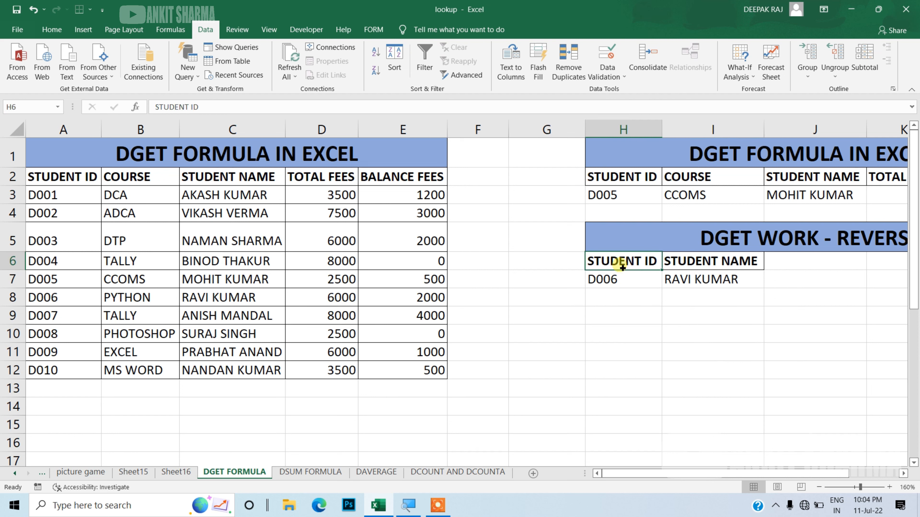
type("COU")
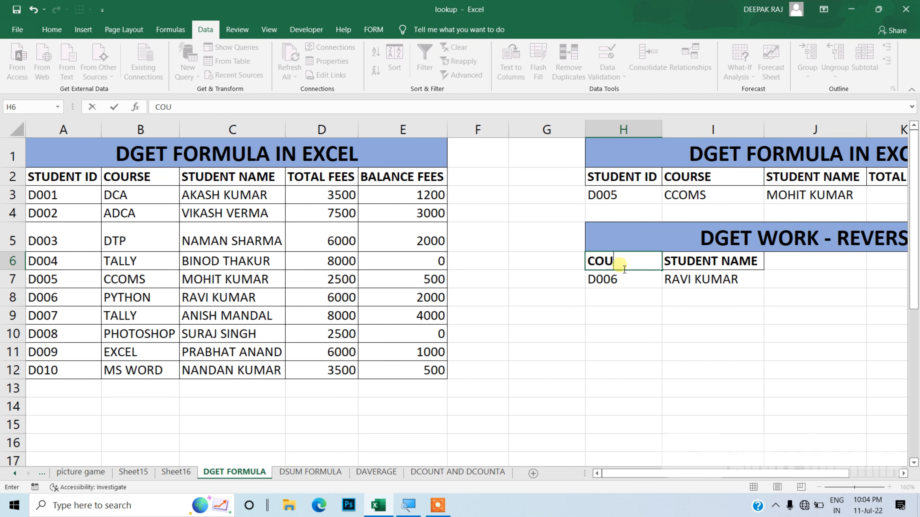
type("RSE")
key("Return")
Step: Change the field number in the H7 DGET formula to 2 to return the course
double_click(624, 282)
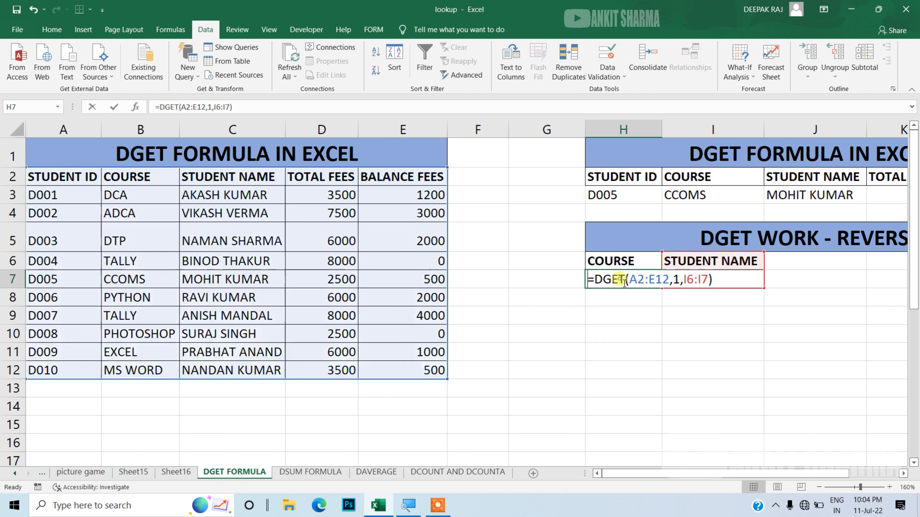
left_click(678, 282)
key("BackSpace")
type("2")
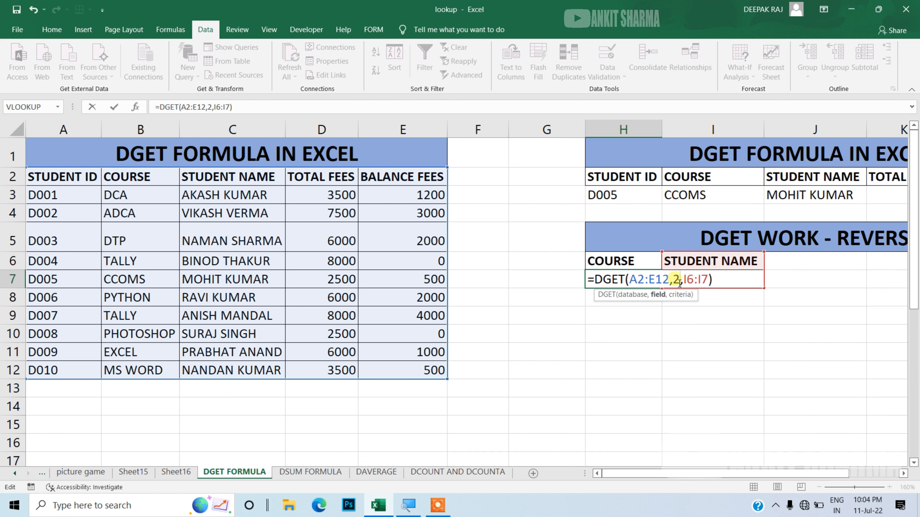
key("Return")
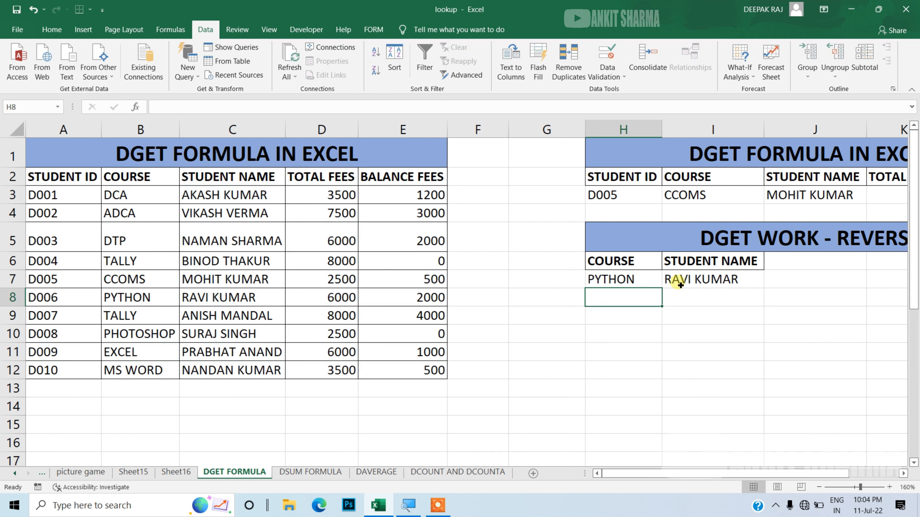
Step: Choose the student name belonging to ID D004 from the drop-down list in I7 to test the course lookup
left_click(688, 281)
left_click(769, 283)
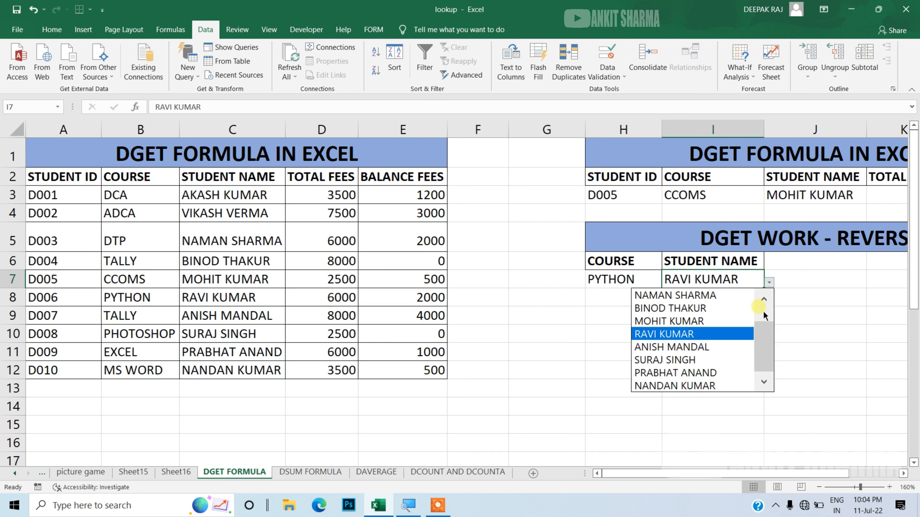
left_click(735, 308)
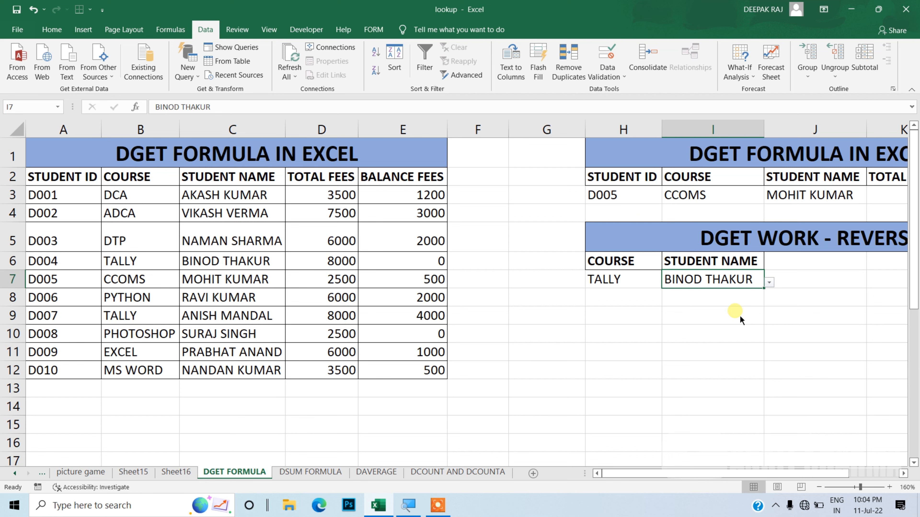
Step: Examine the second student table from row 20, comparing repeated student IDs and courses with the empty lookup table beside it
left_click_drag(914, 221, 914, 376)
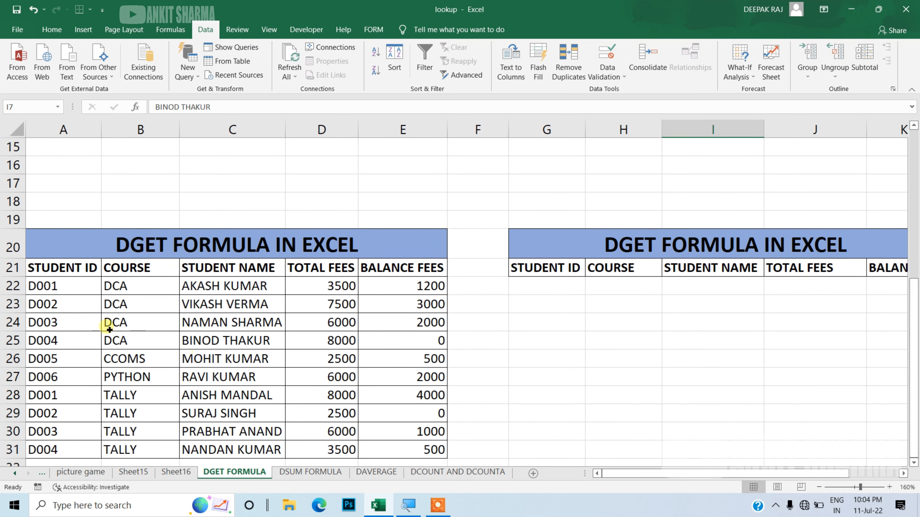
left_click(37, 299)
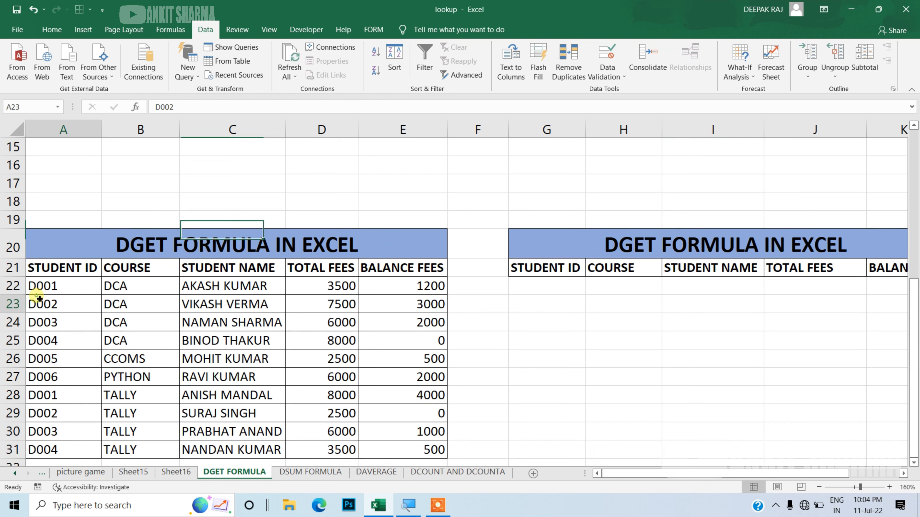
left_click(44, 290)
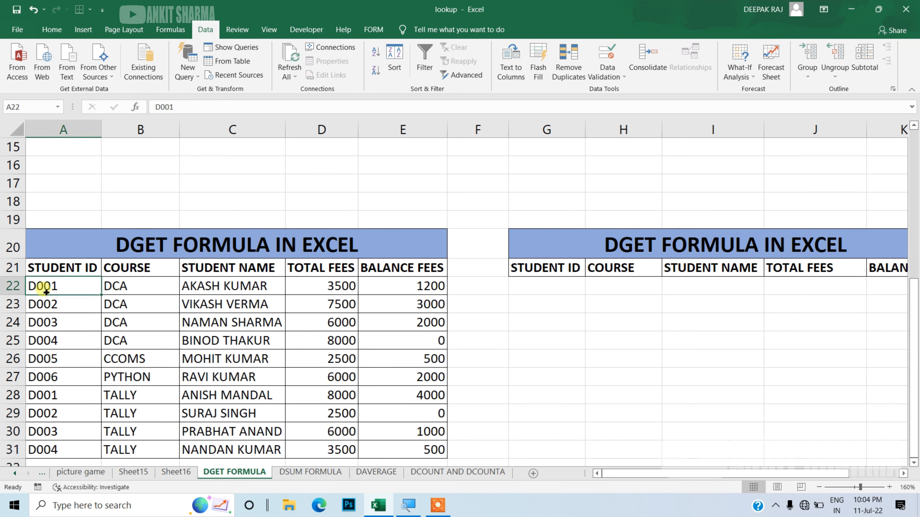
left_click(133, 291)
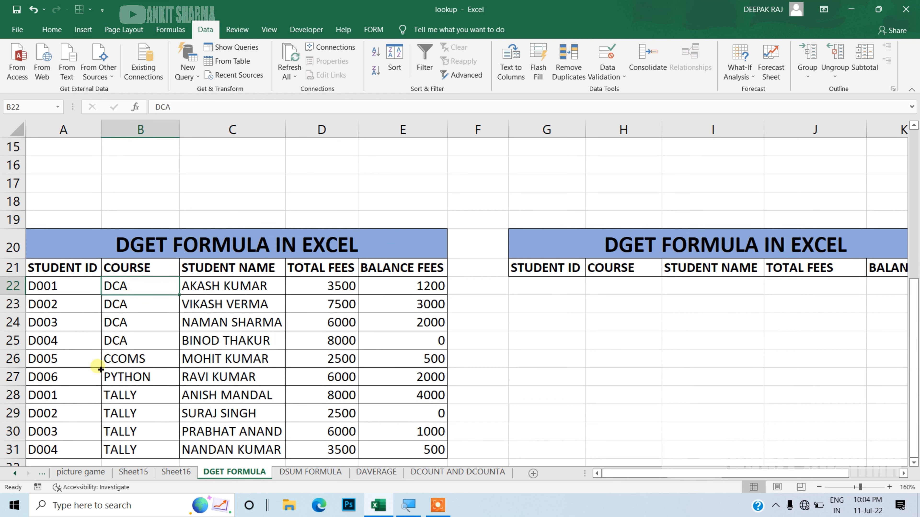
left_click(65, 401)
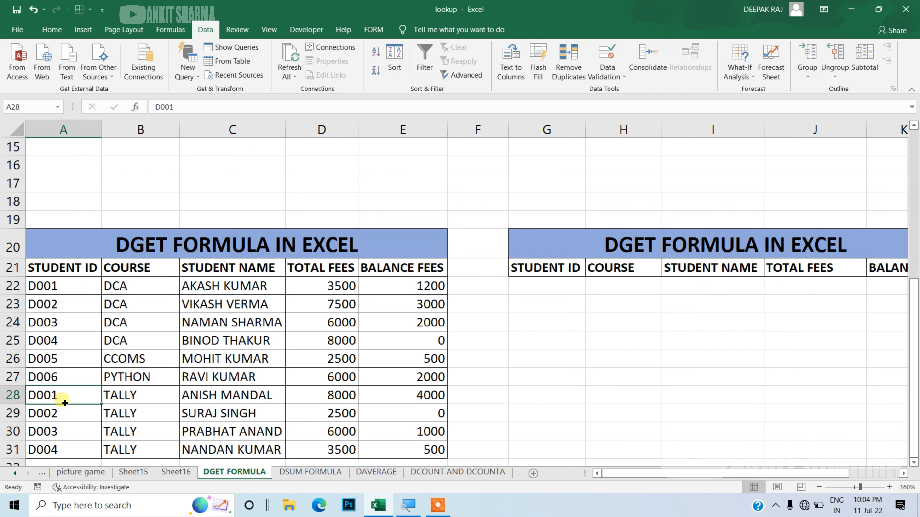
left_click(122, 403)
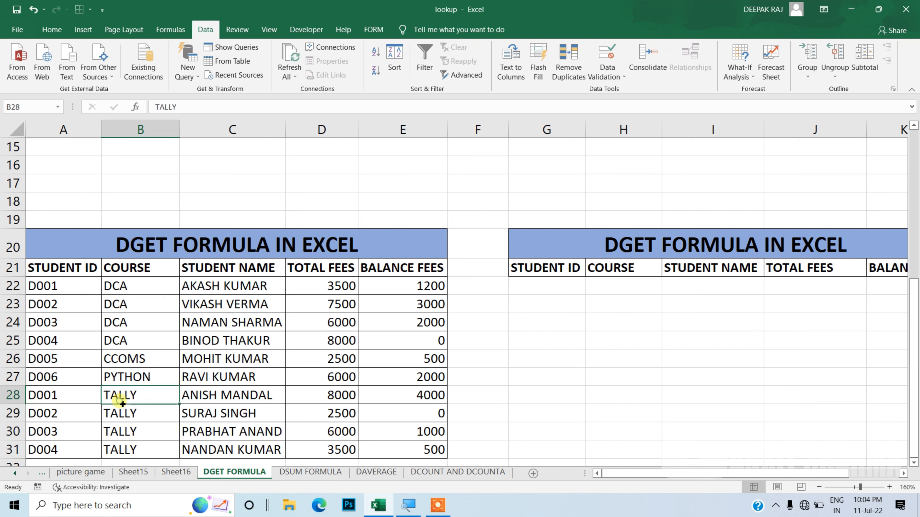
left_click(560, 290)
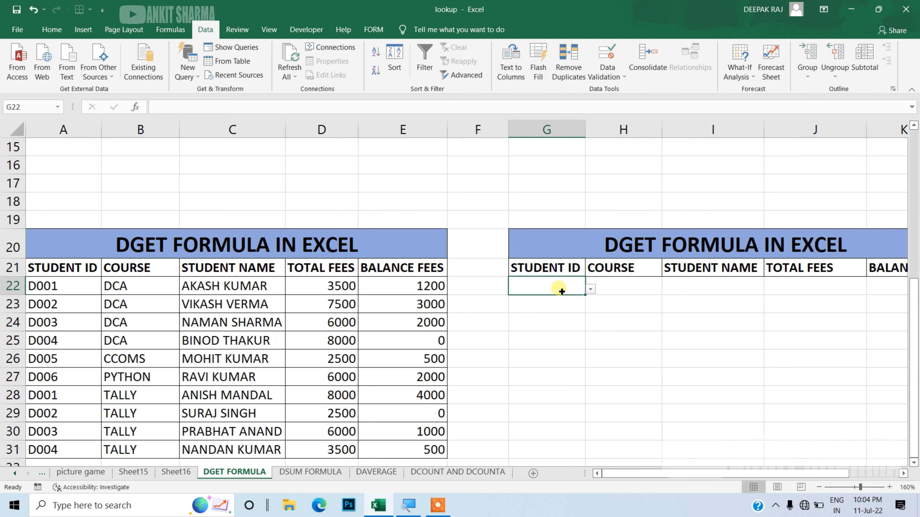
left_click(611, 291)
left_click(559, 292)
Step: Add List data validation to the COURSE cell H22, with =$B$22:$B$31 as the source
left_click(620, 290)
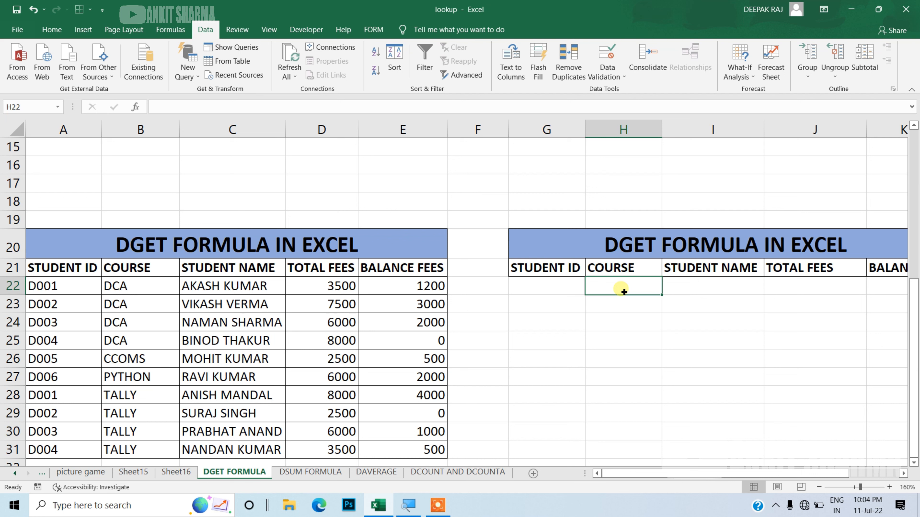
key("alt")
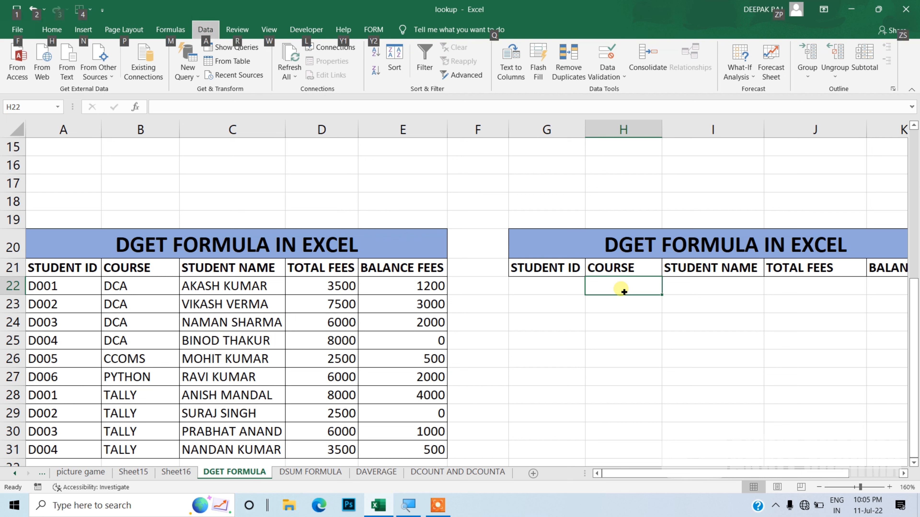
key("a")
key("v")
key("v")
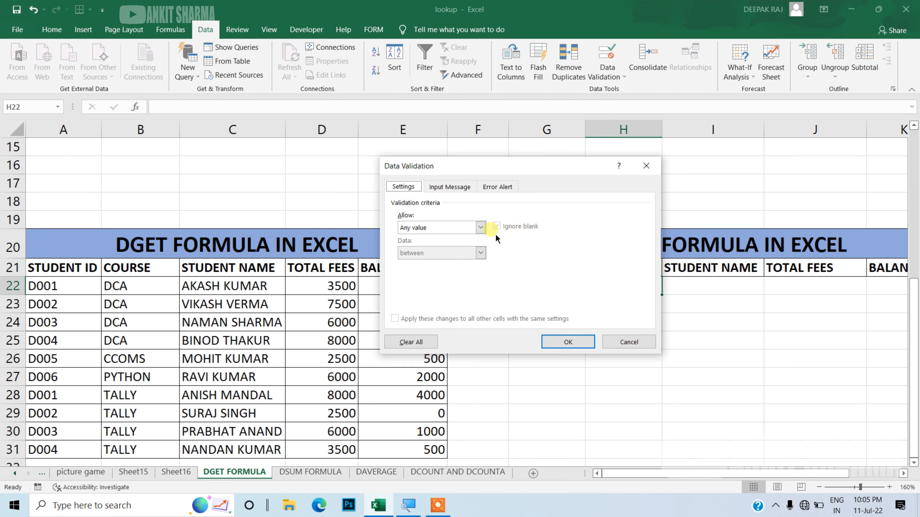
left_click(480, 227)
left_click(469, 264)
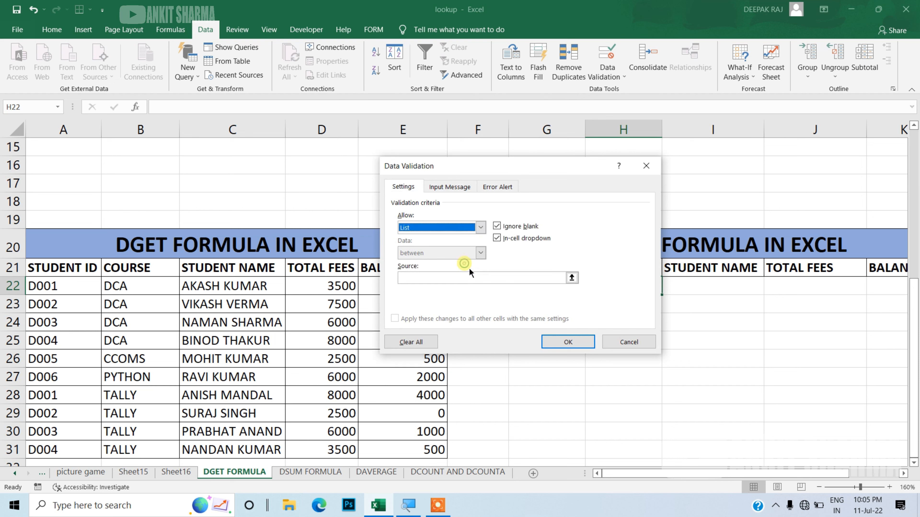
left_click(472, 278)
left_click_drag(142, 293, 139, 395)
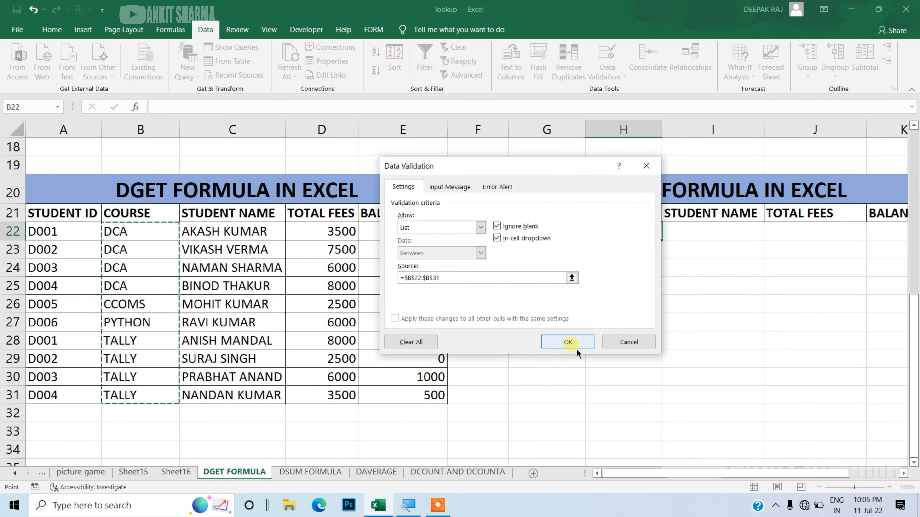
left_click(578, 346)
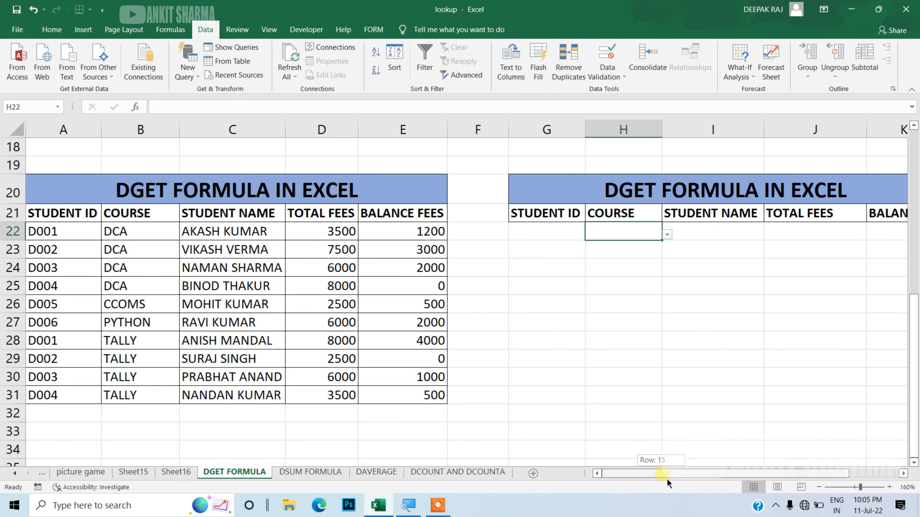
Step: Choose D001 as the student ID in G22 and DCA as the course in H22 from their drop-down lists
left_click_drag(667, 479, 718, 478)
left_click(420, 239)
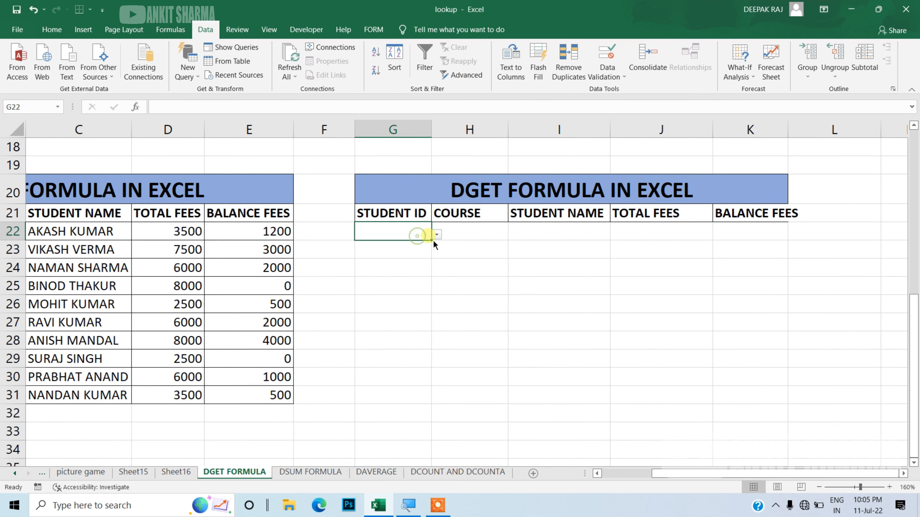
left_click(436, 234)
left_click(414, 248)
left_click(483, 232)
left_click(514, 235)
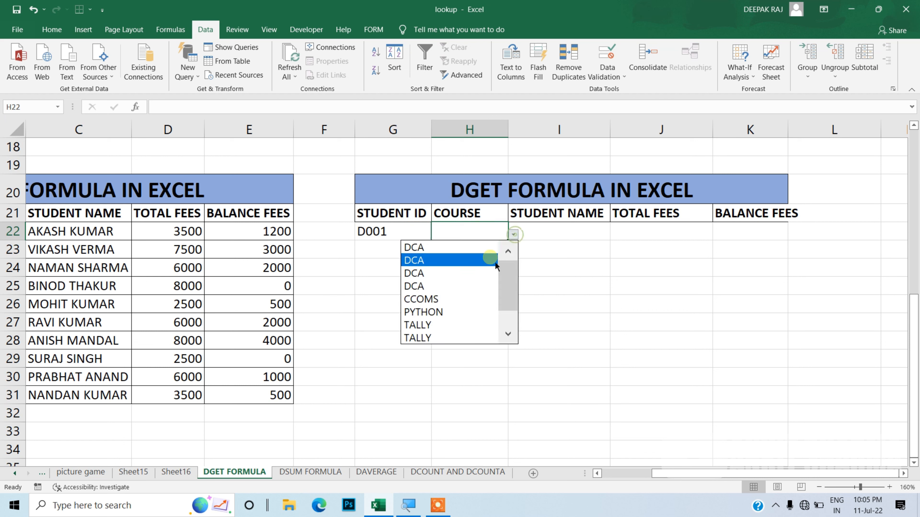
left_click(484, 270)
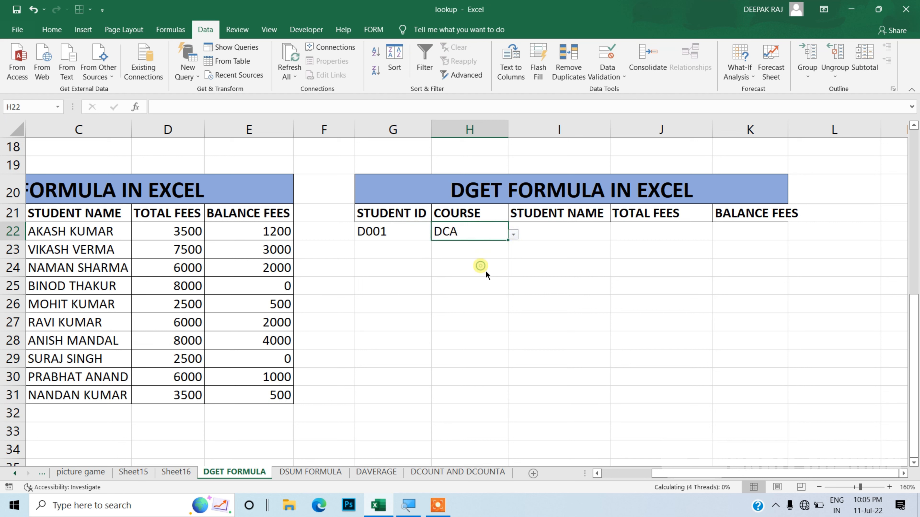
Step: Write a DGET formula in I22 with database A21:E31, field I21 and the two-column criteria range G21:H22
left_click(559, 233)
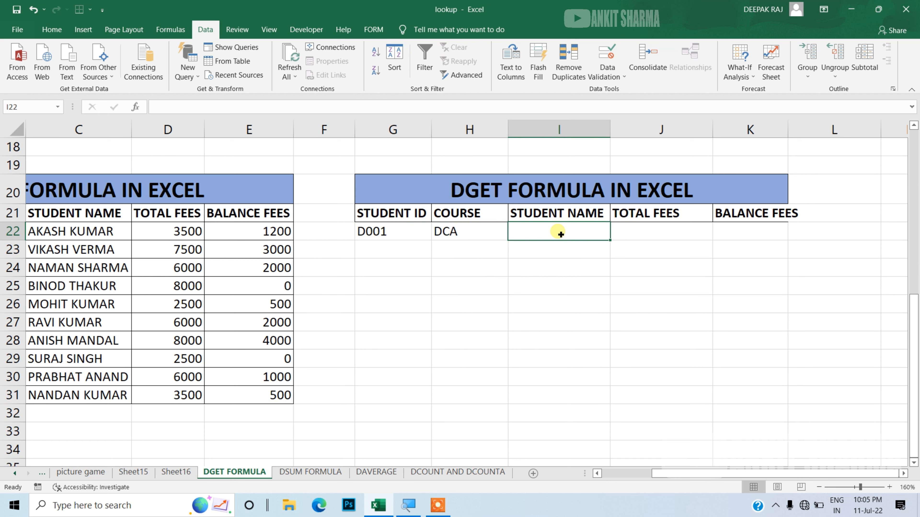
type("=DE")
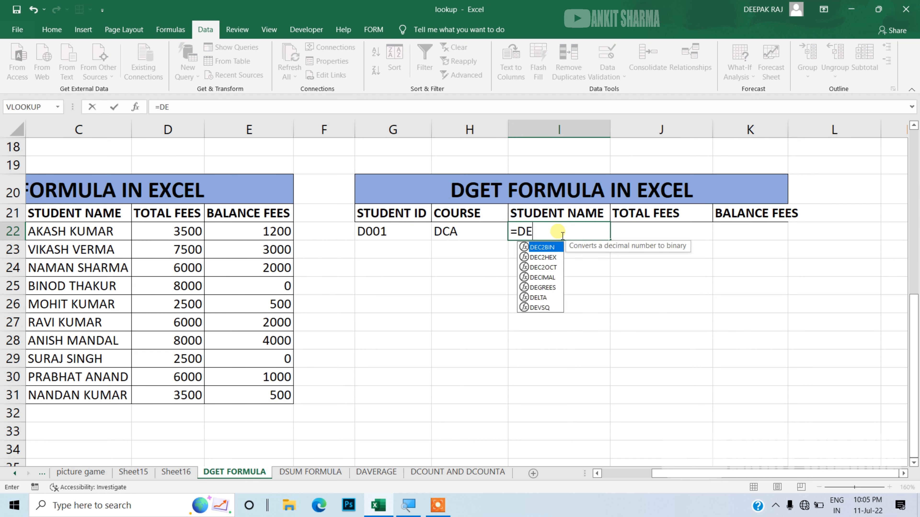
key("BackSpace")
type("GE")
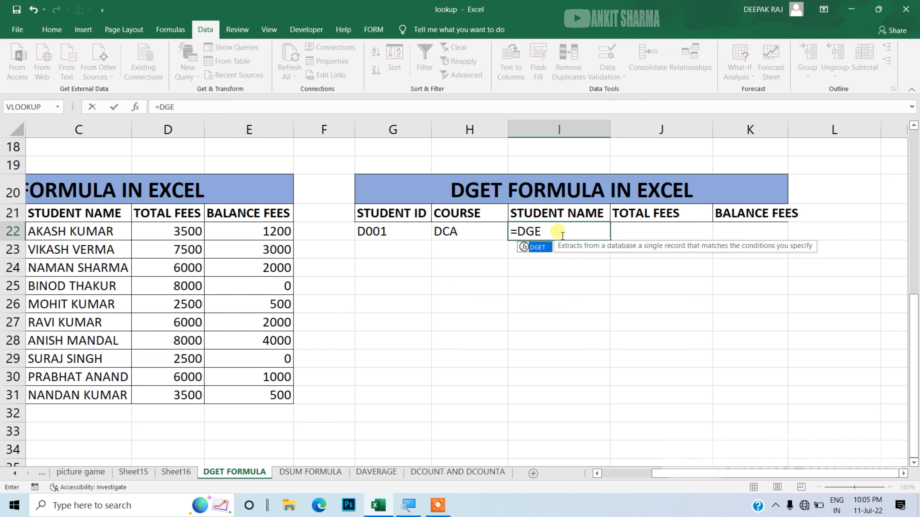
key("Tab")
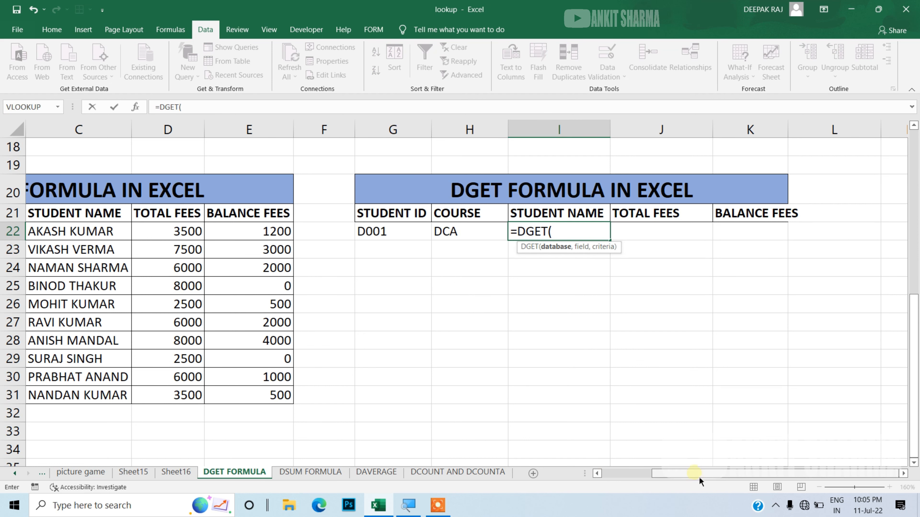
left_click_drag(698, 477, 626, 479)
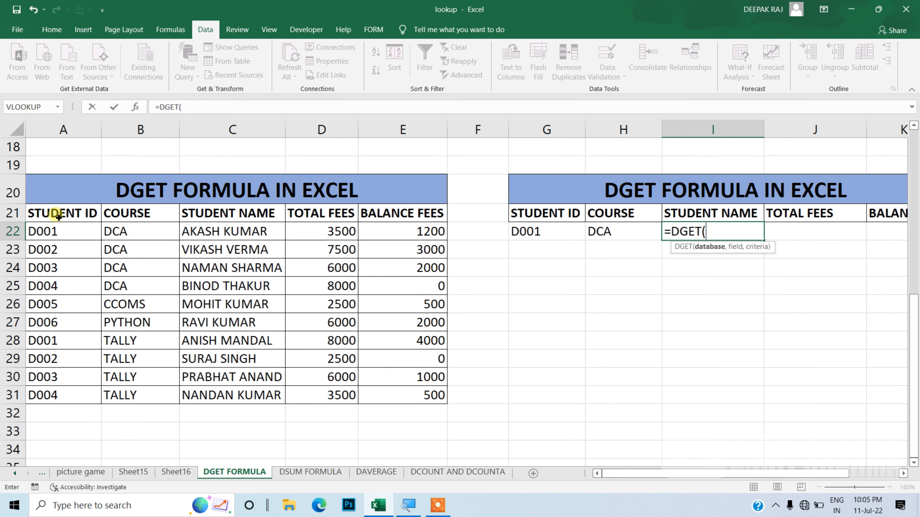
left_click_drag(58, 213, 384, 397)
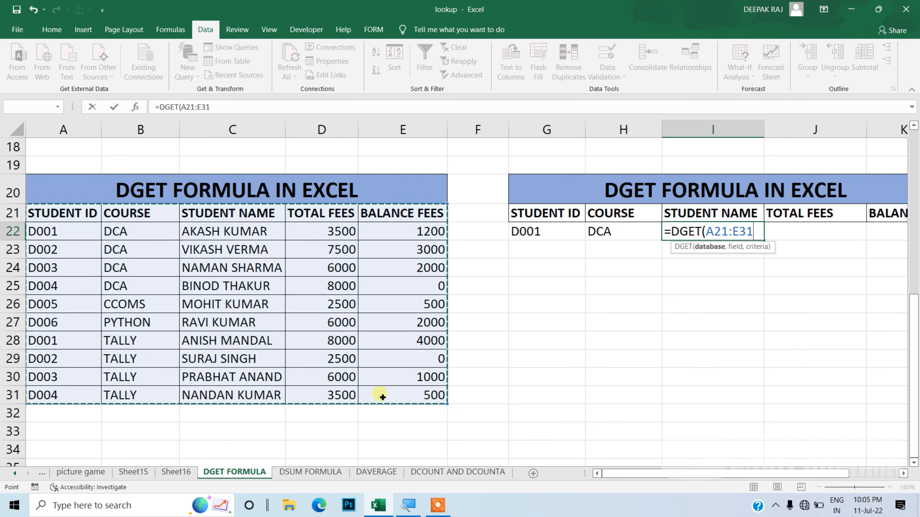
type(",")
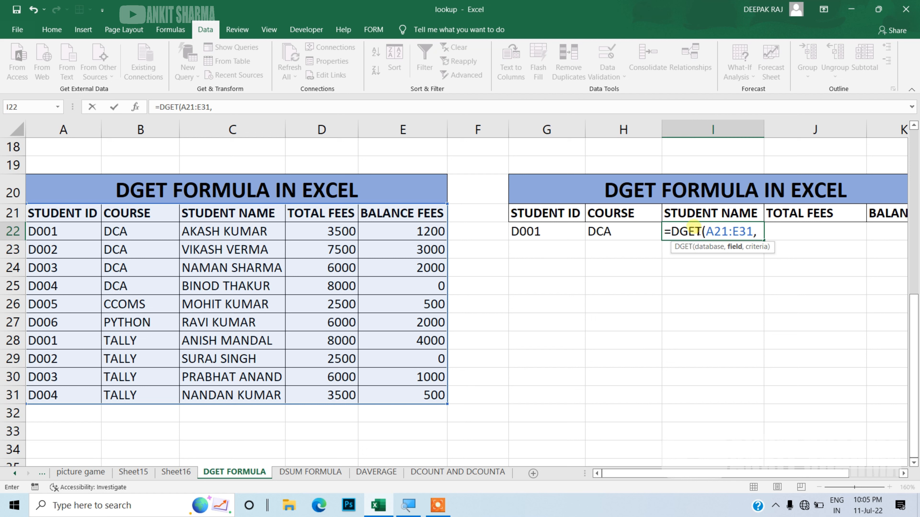
left_click(693, 215)
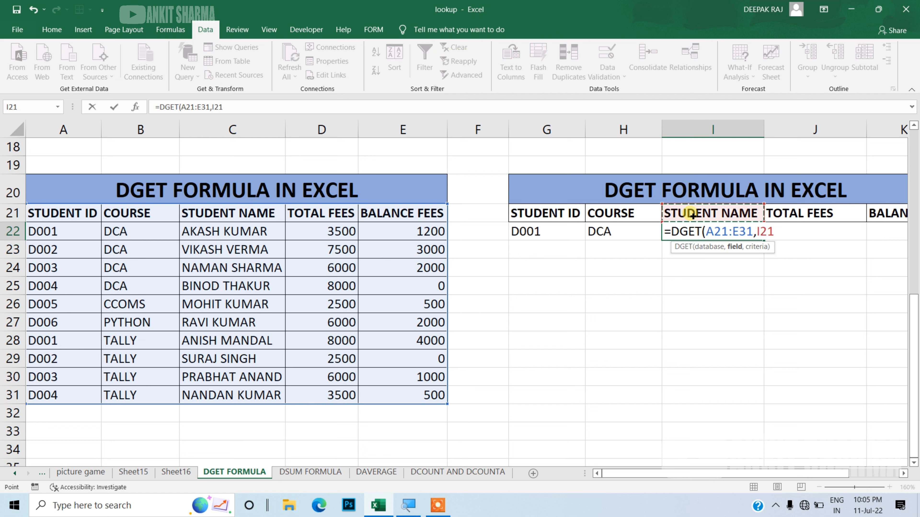
type(",")
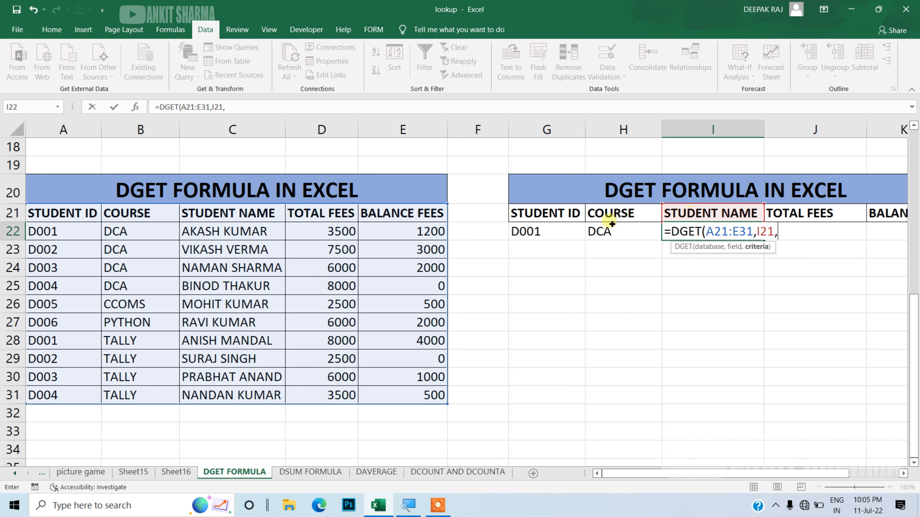
left_click_drag(547, 215, 628, 236)
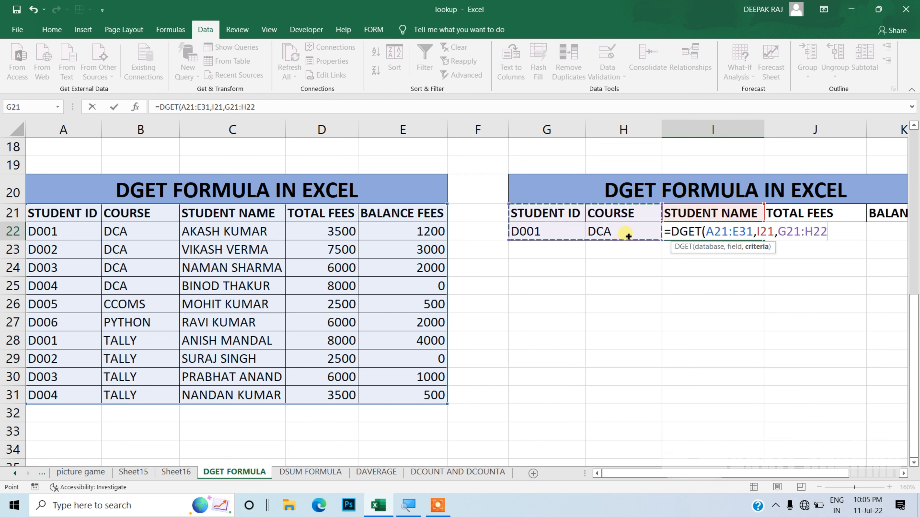
type(")")
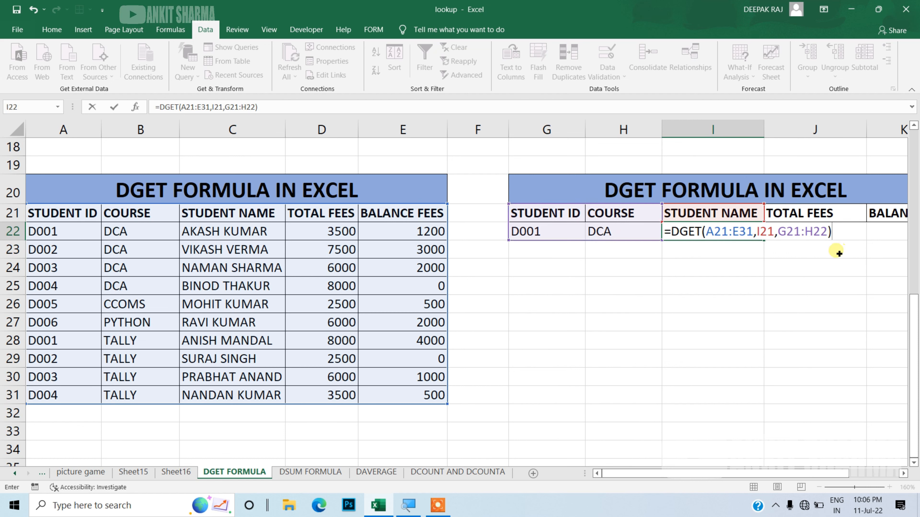
Step: Make the database and criteria ranges absolute in the I22 formula, as $A$21:$E$31 and $G$21:$H$22, and enter it
left_click_drag(754, 232, 710, 232)
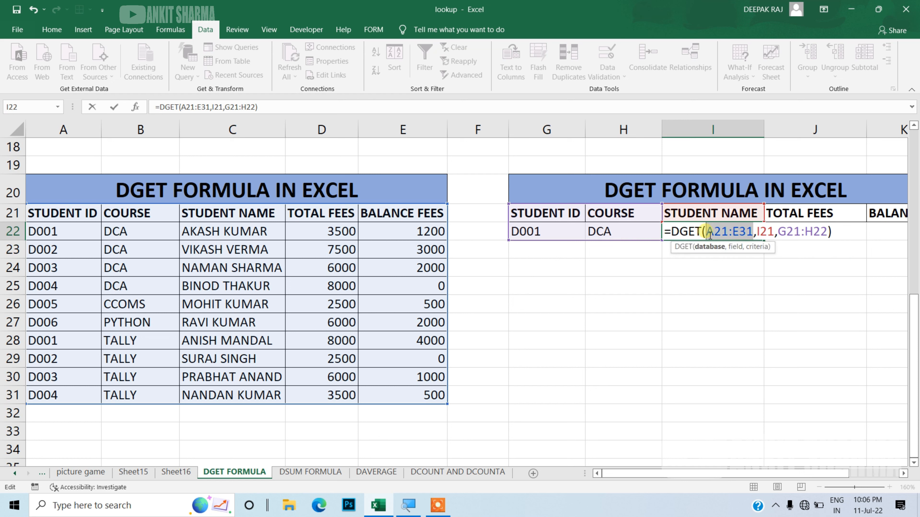
key("F4")
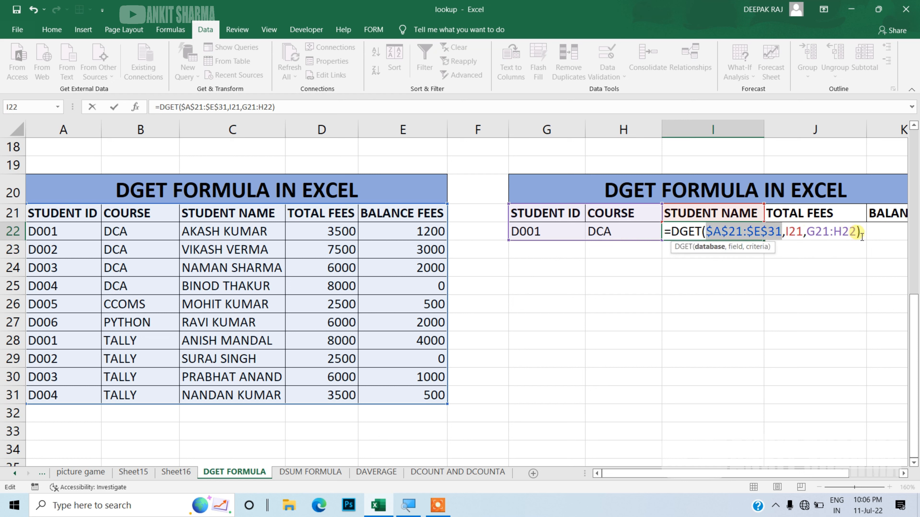
left_click_drag(857, 233, 813, 239)
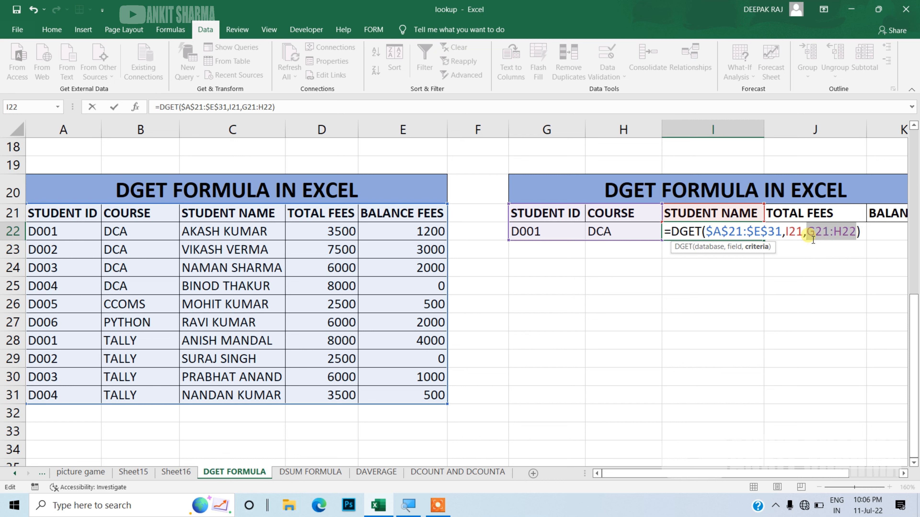
key("F4")
key("End")
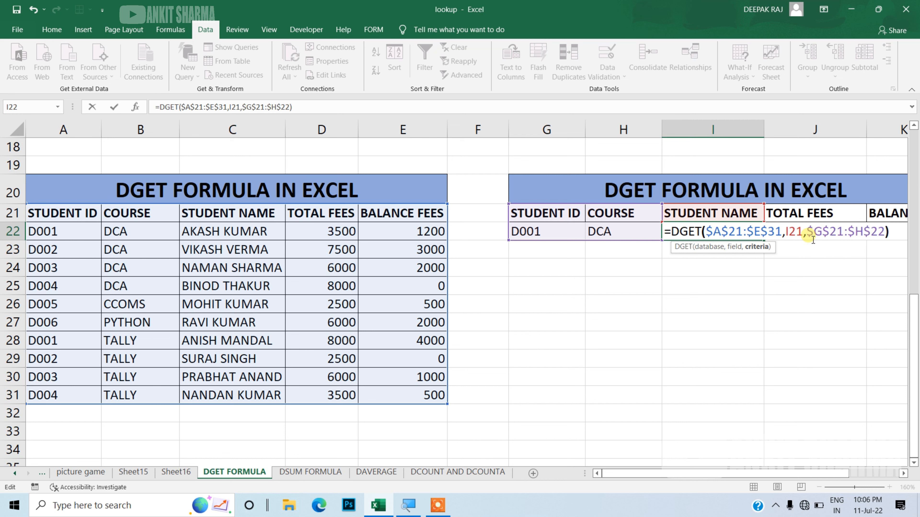
key("Return")
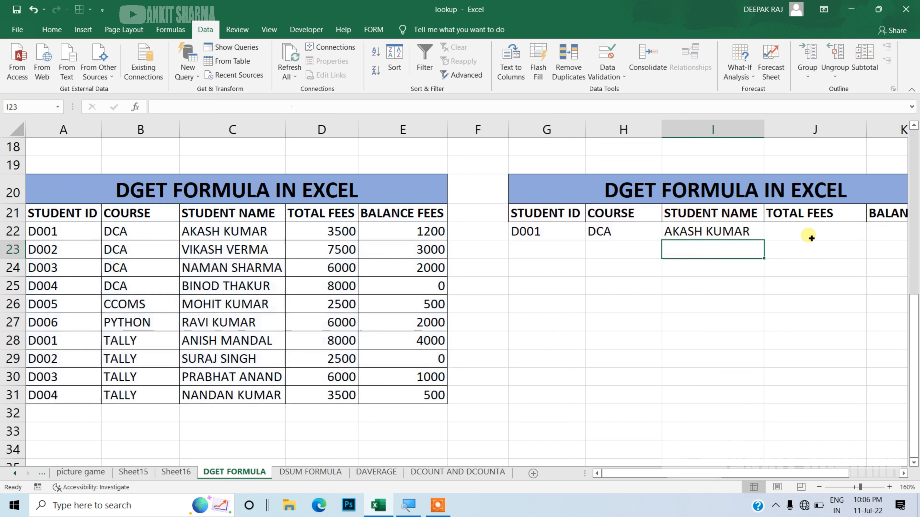
Step: Fill the I22 DGET formula across to K22 and autofit column K to its contents
left_click(761, 235)
left_click_drag(762, 237, 699, 238)
double_click(682, 133)
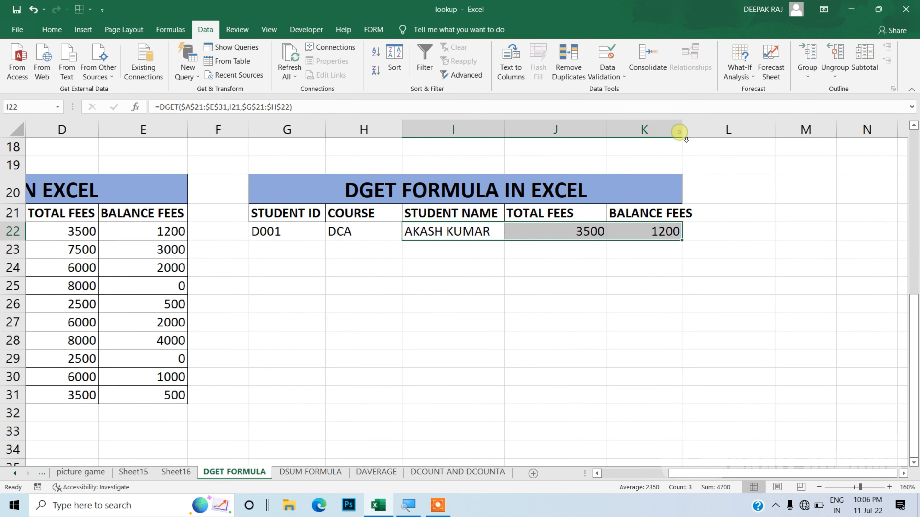
Step: Test the two-criteria lookup by choosing TALLY as the course in H22 and D002 as the student ID in G22
left_click(378, 231)
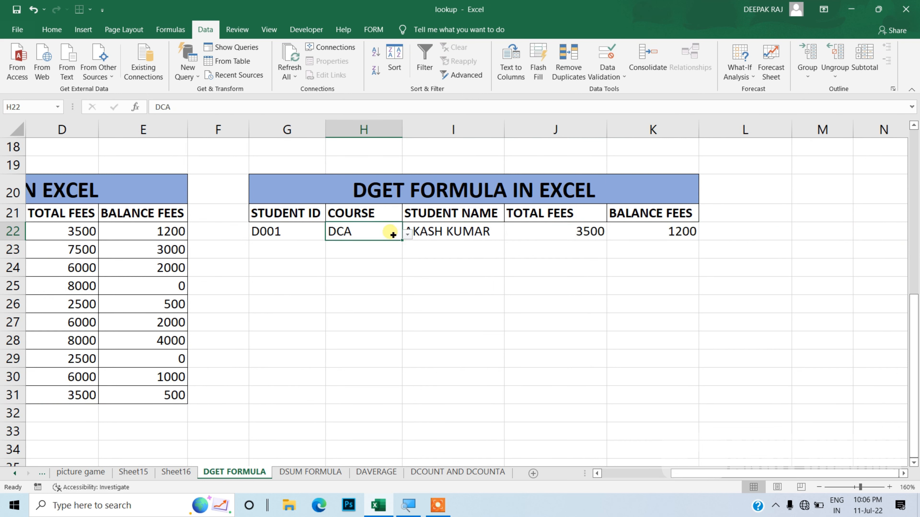
left_click(407, 235)
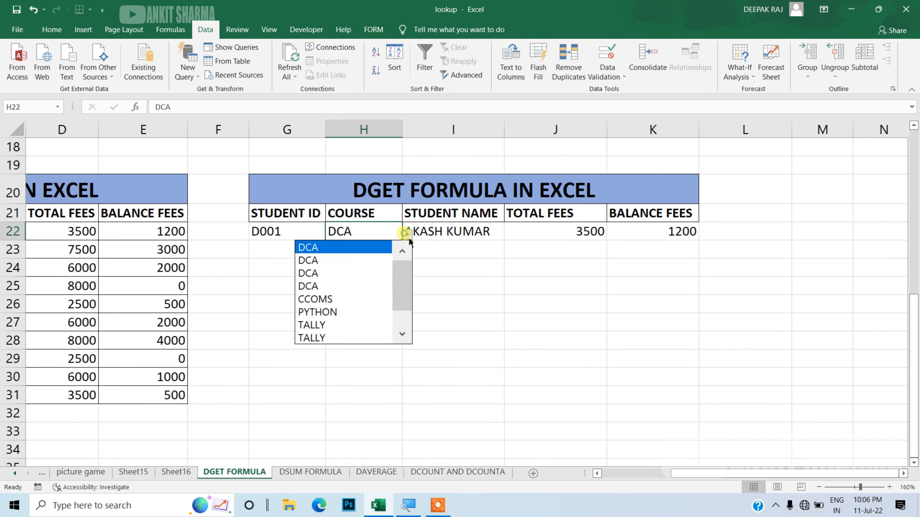
left_click(370, 326)
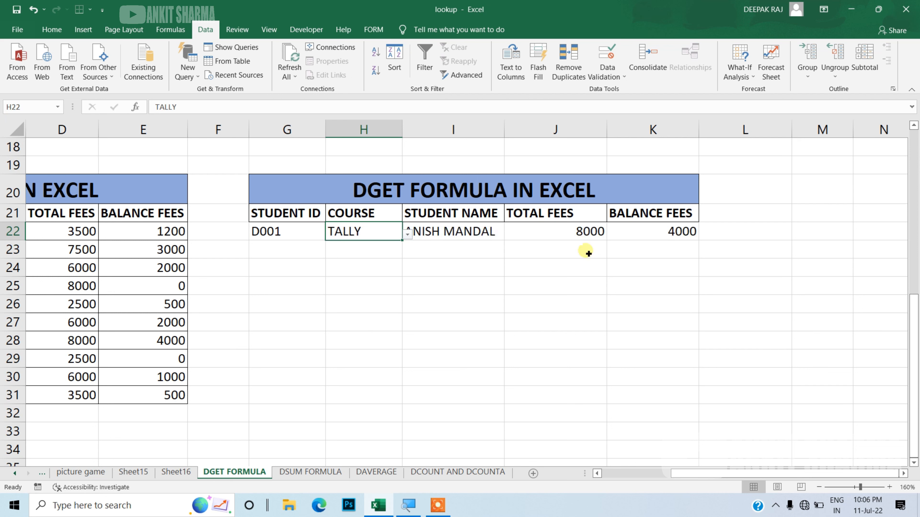
left_click(303, 237)
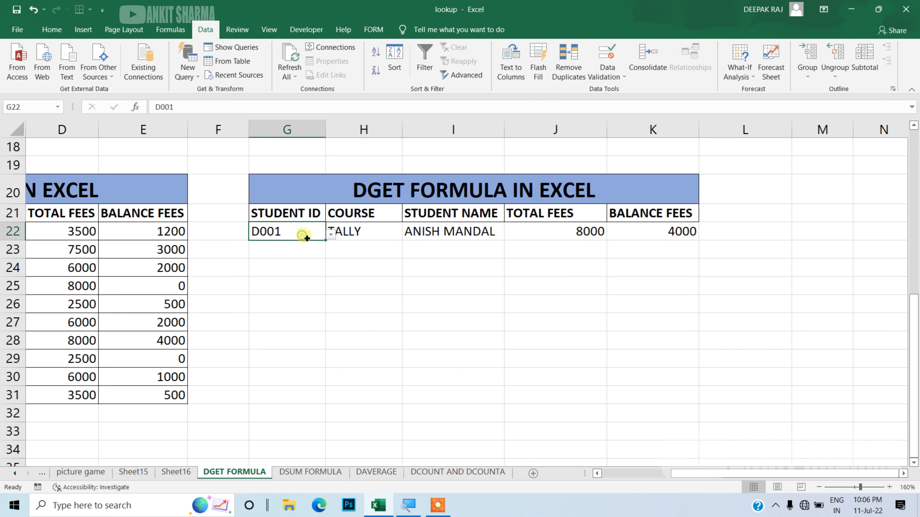
left_click(330, 237)
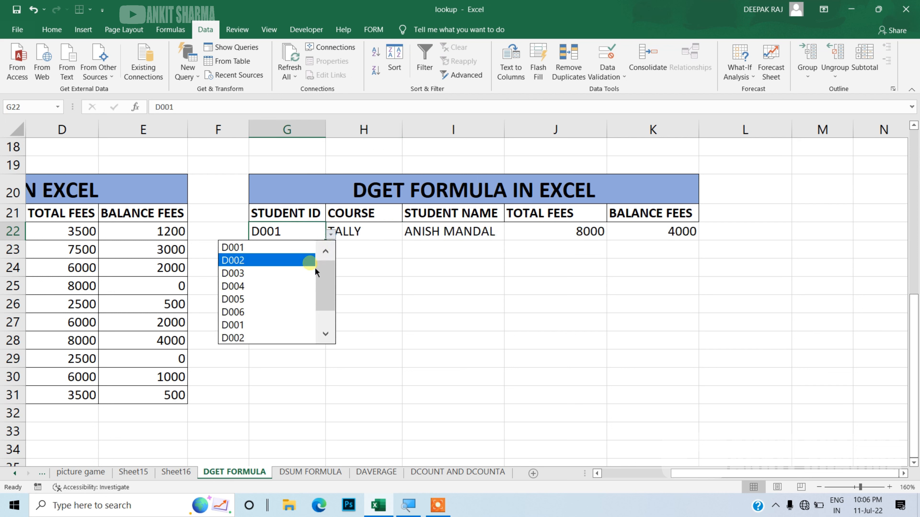
left_click(315, 265)
left_click(478, 283)
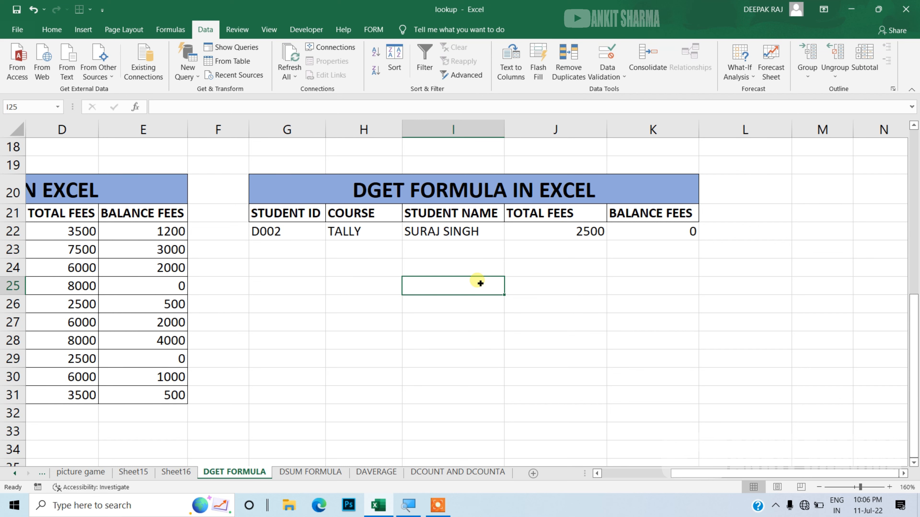
left_click_drag(914, 340, 914, 193)
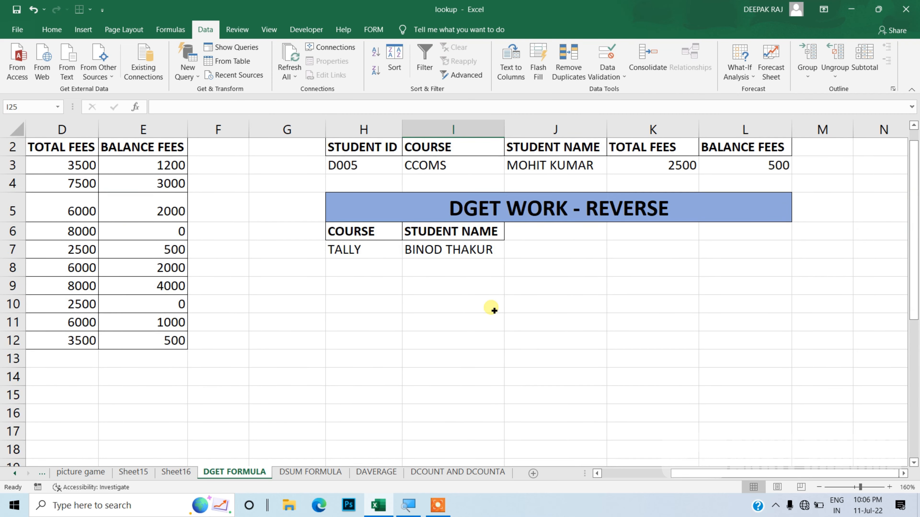